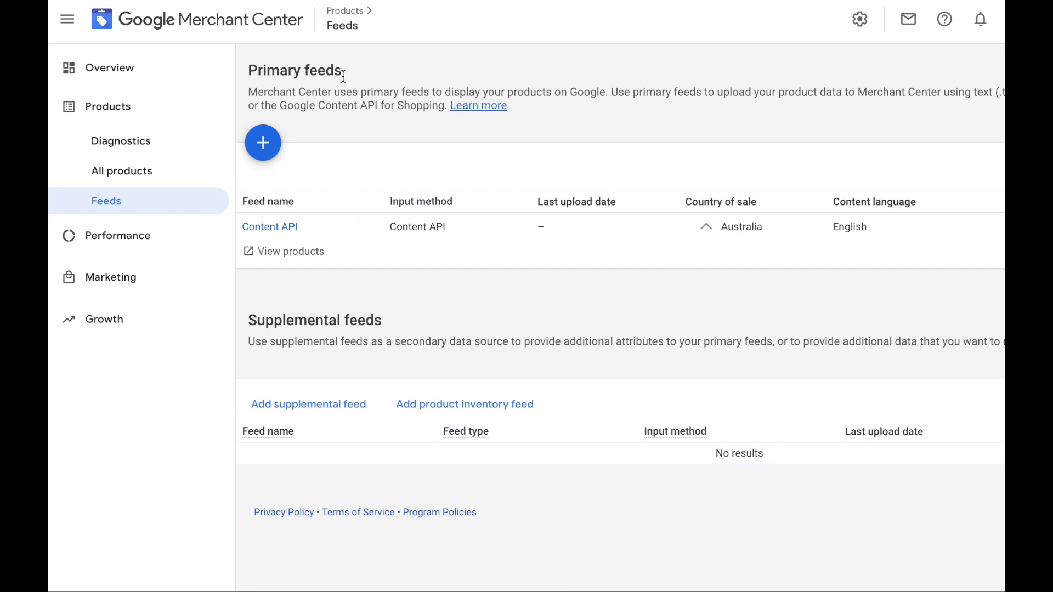
# In the Content API feed's Feed rules, create a new rule for the availability date attribute.
pyautogui.click(276, 228)
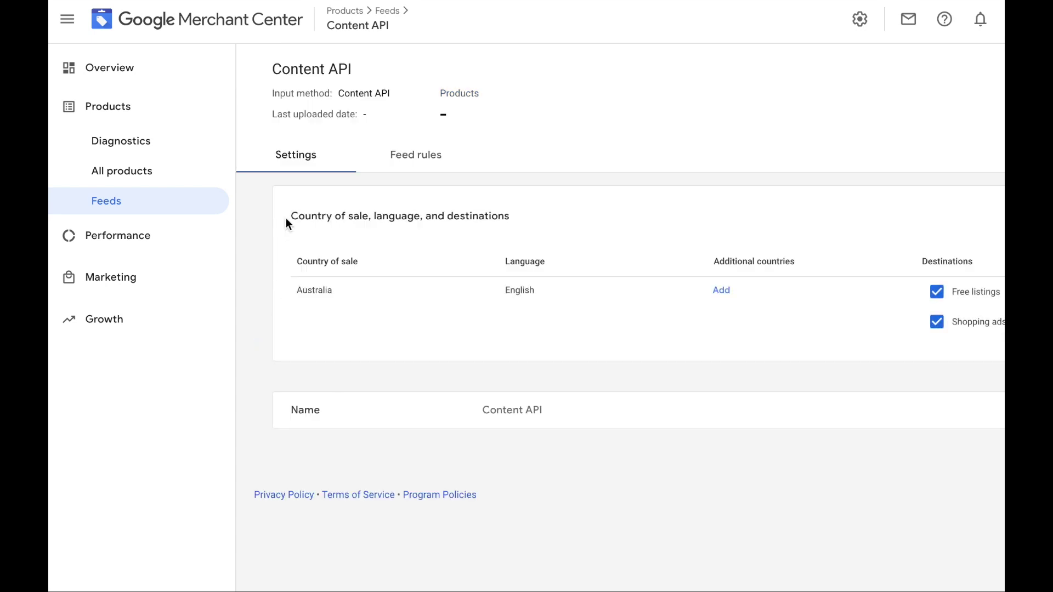
pyautogui.click(437, 166)
pyautogui.scroll(-2, 310, 380)
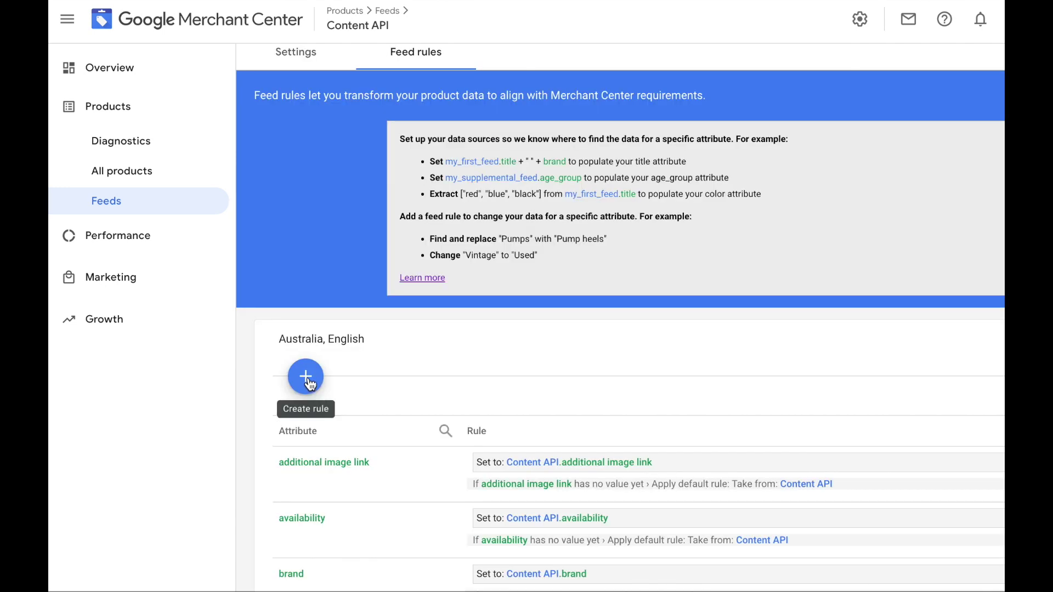
pyautogui.click(309, 383)
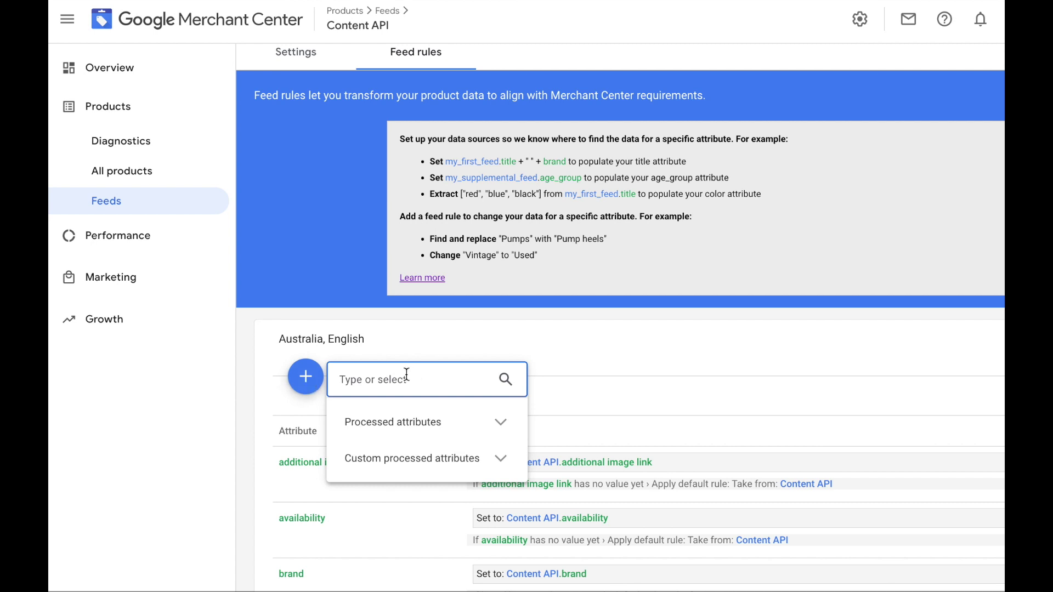
pyautogui.write('ava')
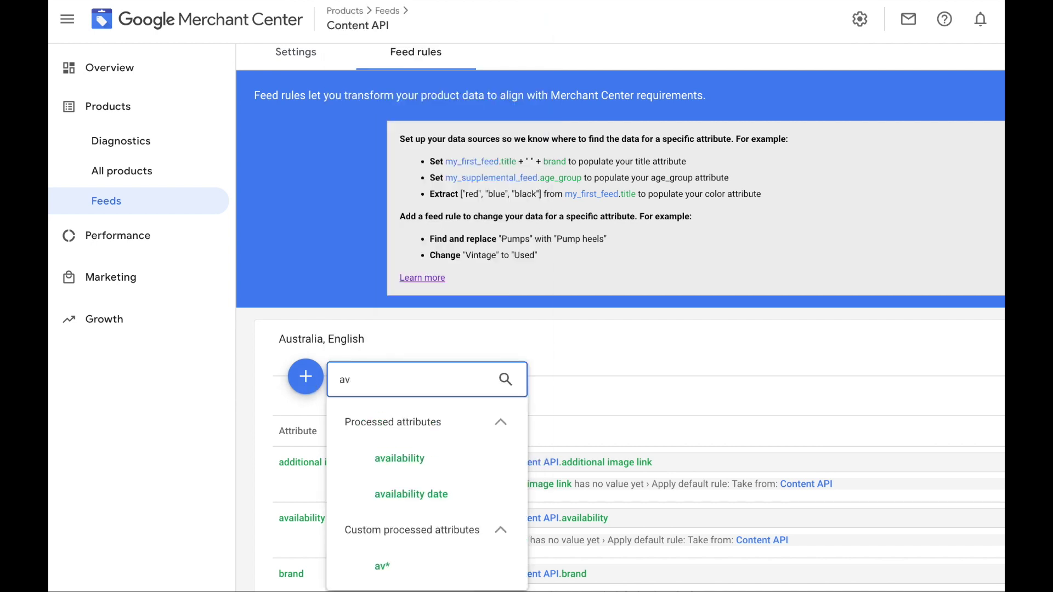
pyautogui.click(437, 496)
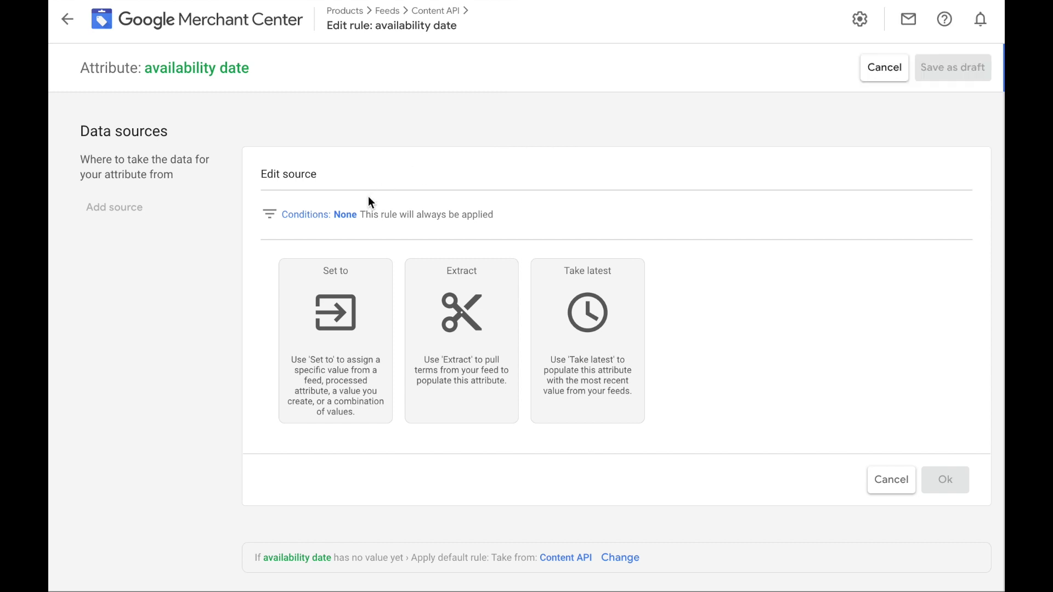
# Add the rule condition Content API.availability contains 'preorder'.
pyautogui.click(345, 215)
pyautogui.click(343, 268)
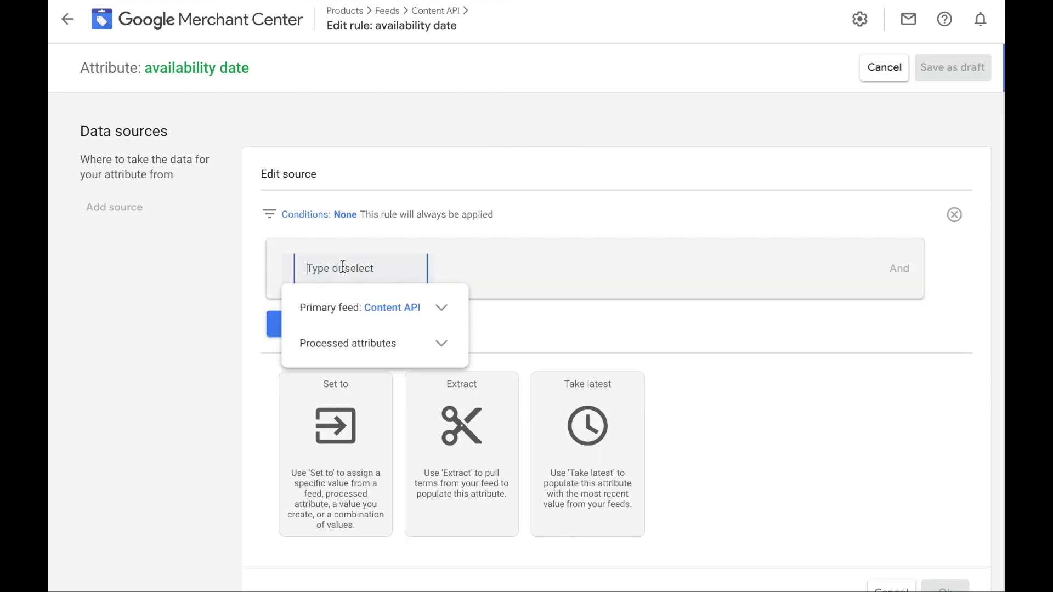
pyautogui.write('ava')
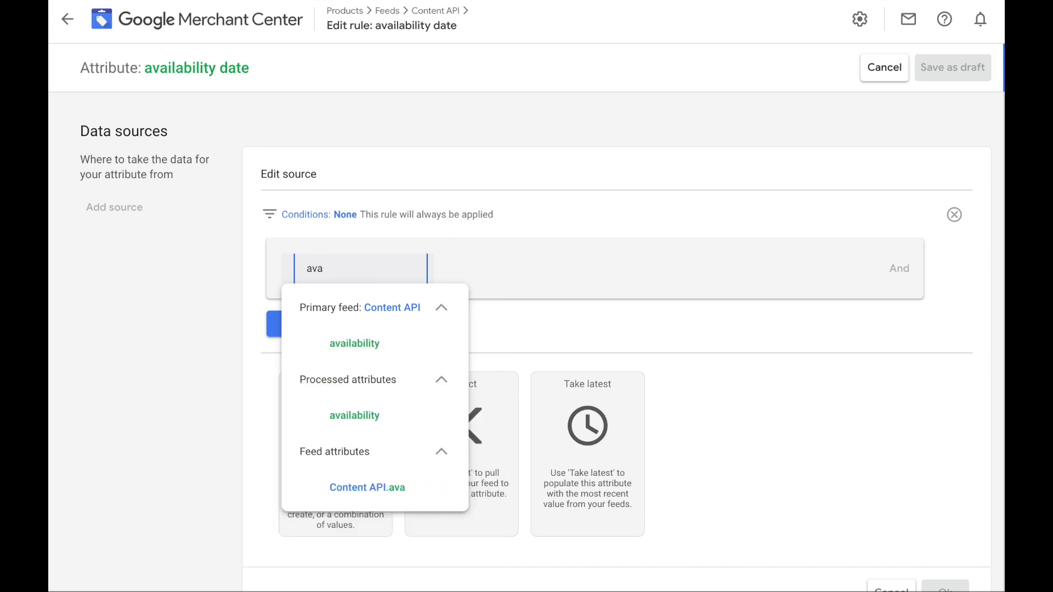
pyautogui.click(387, 349)
pyautogui.click(636, 269)
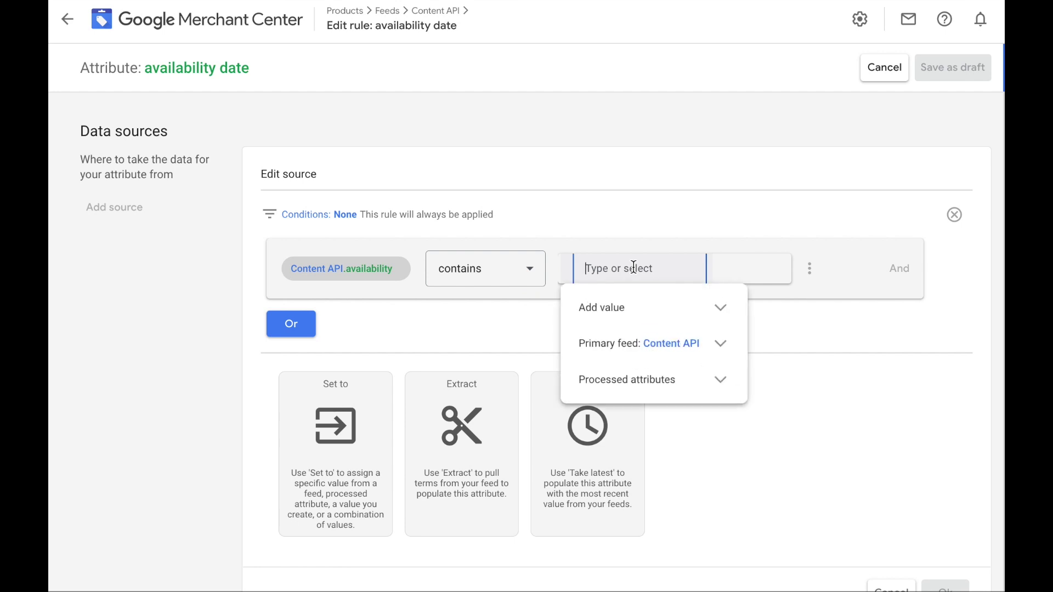
pyautogui.write('preorder')
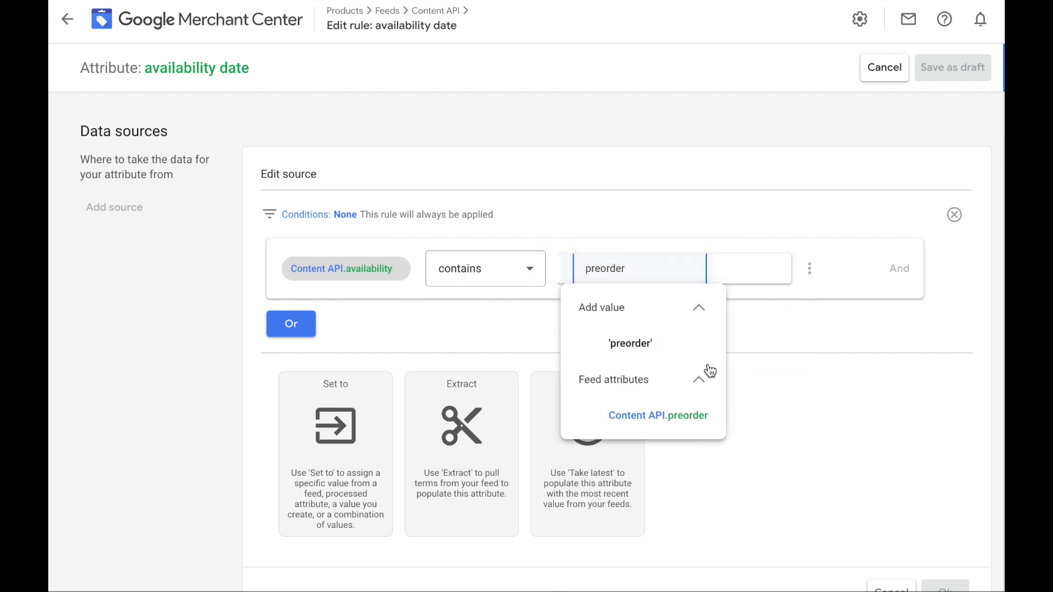
pyautogui.click(630, 342)
# Set the availability date to '2022-07-01' and confirm the rule's data source.
pyautogui.scroll(-1, 719, 363)
pyautogui.scroll(-1, 720, 364)
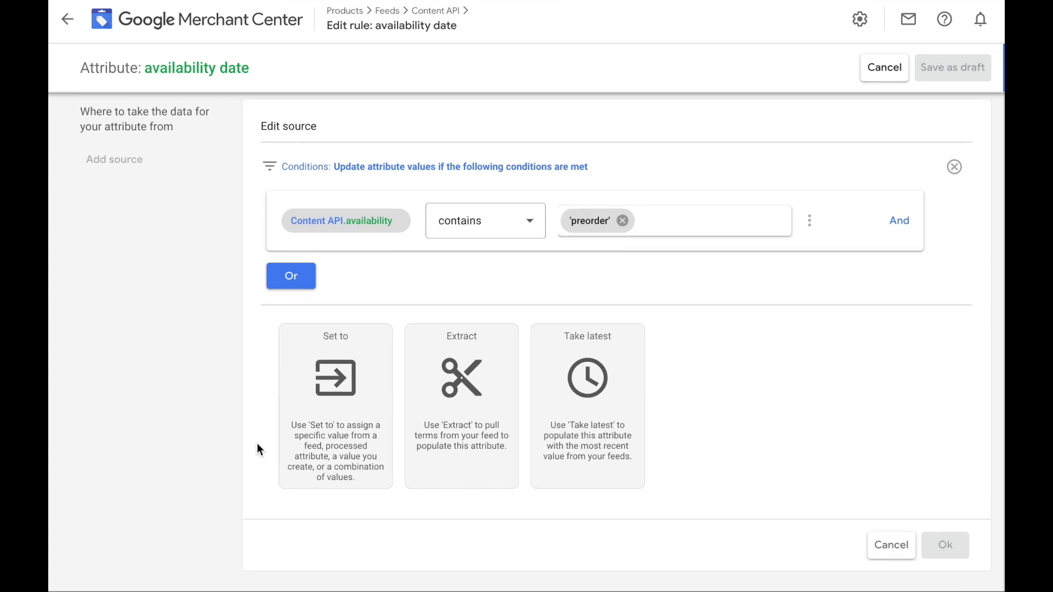
pyautogui.click(325, 388)
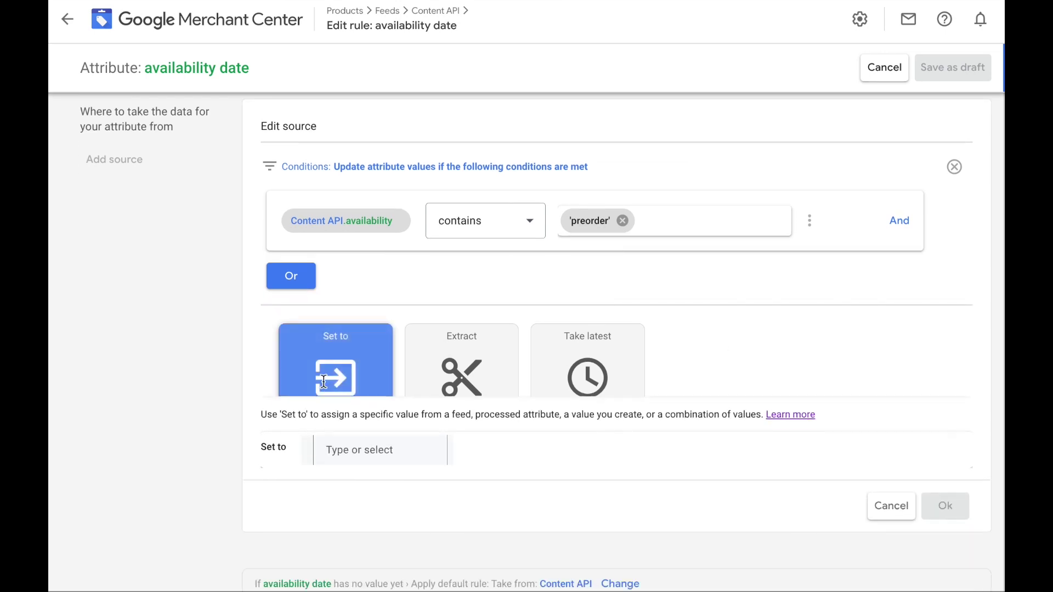
pyautogui.click(367, 402)
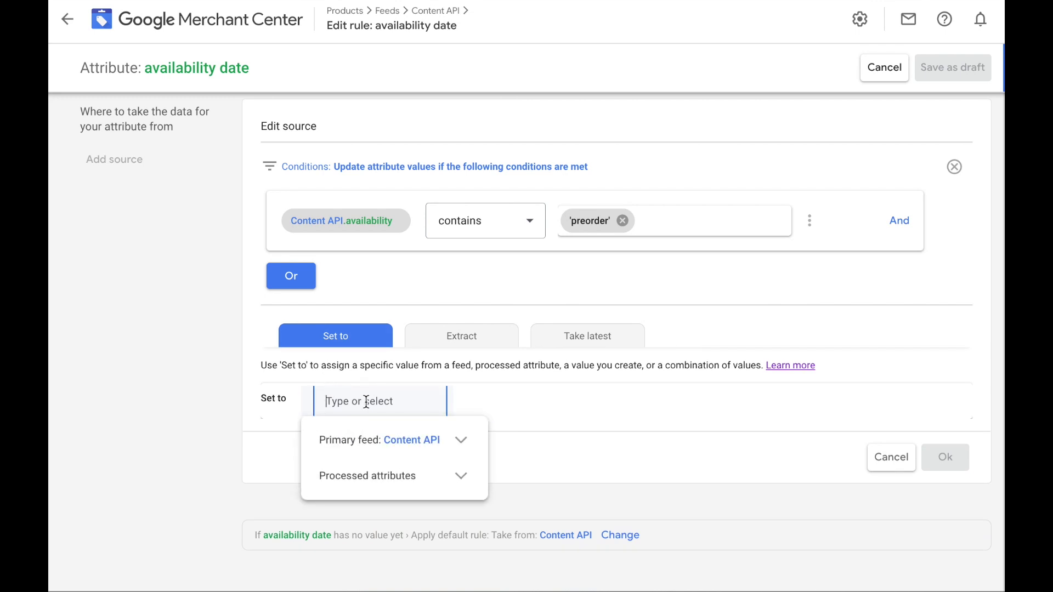
pyautogui.write('2')
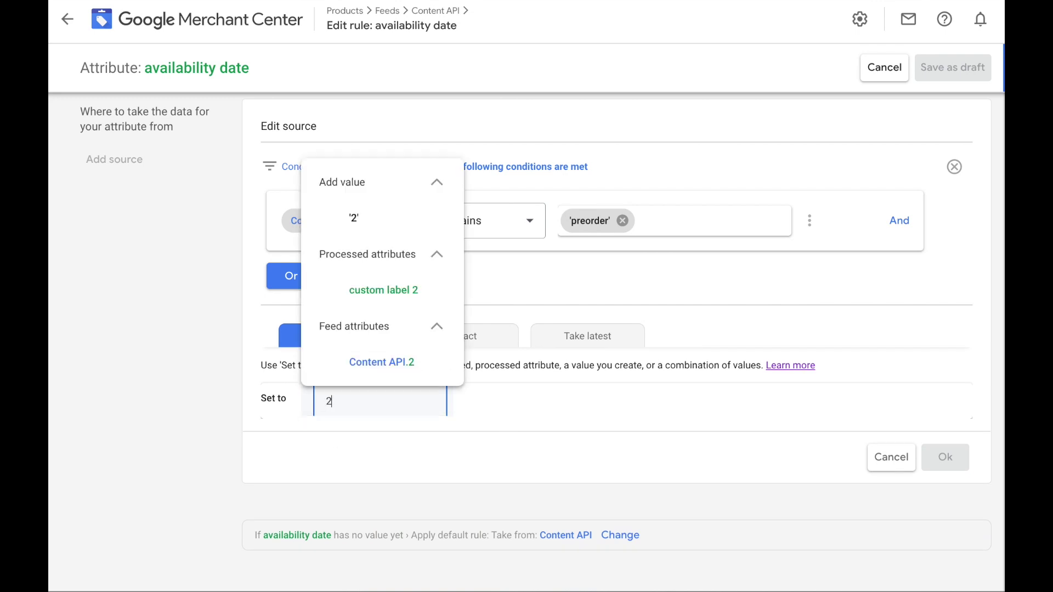
pyautogui.write('022-')
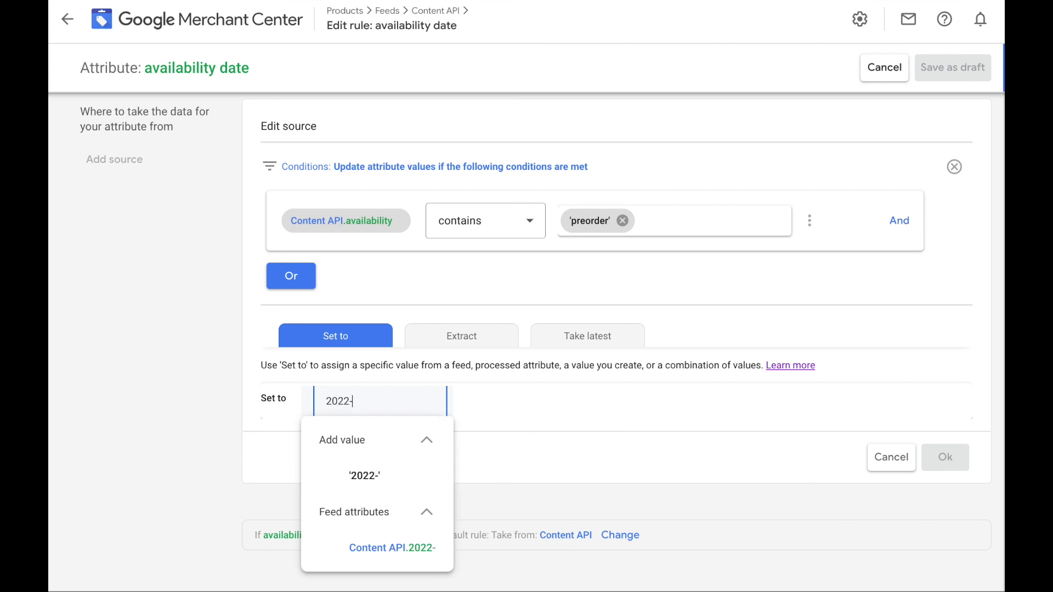
pyautogui.write('07-01')
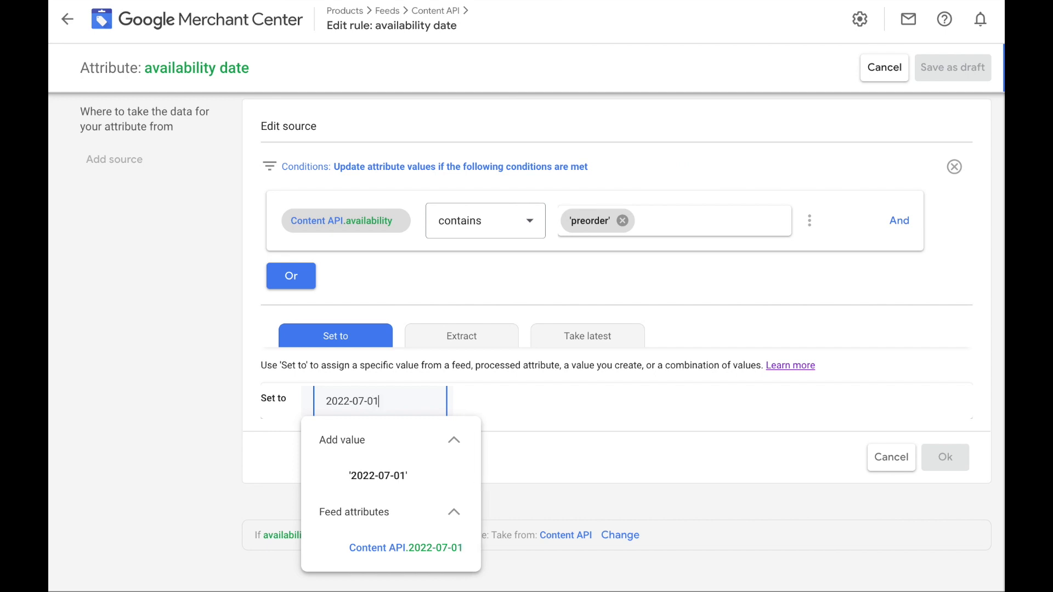
pyautogui.click(384, 478)
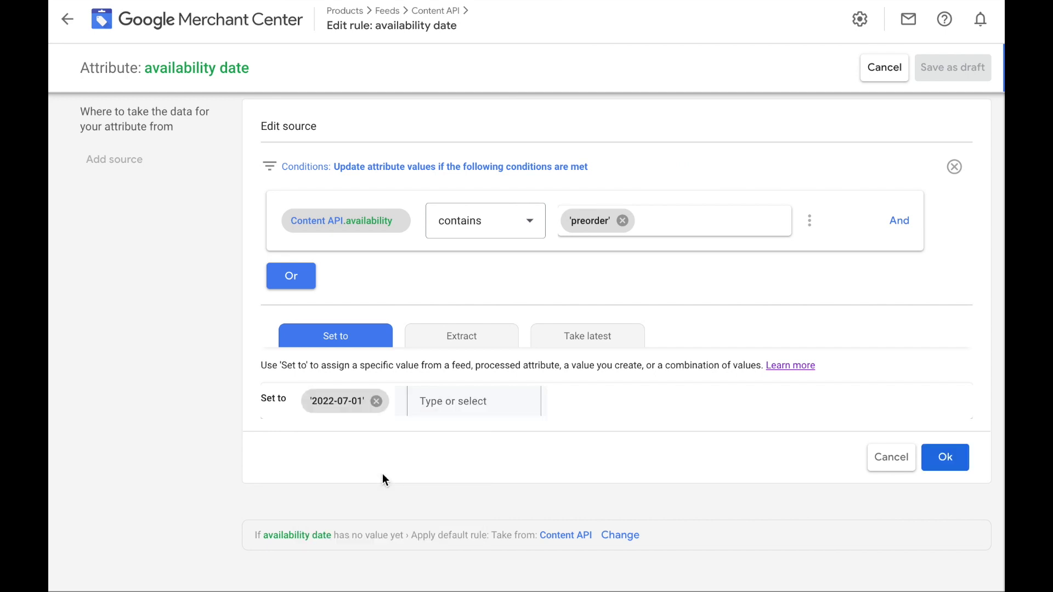
pyautogui.click(955, 470)
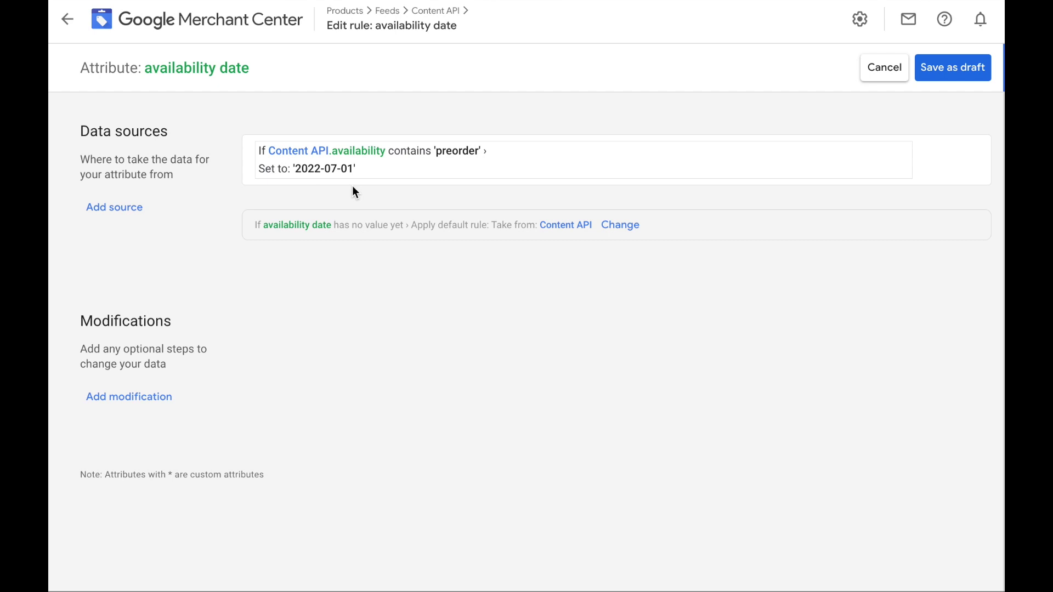
# Edit the rule source, removing the 'preorder' value and clearing the availability condition attribute.
pyautogui.moveTo(341, 176)
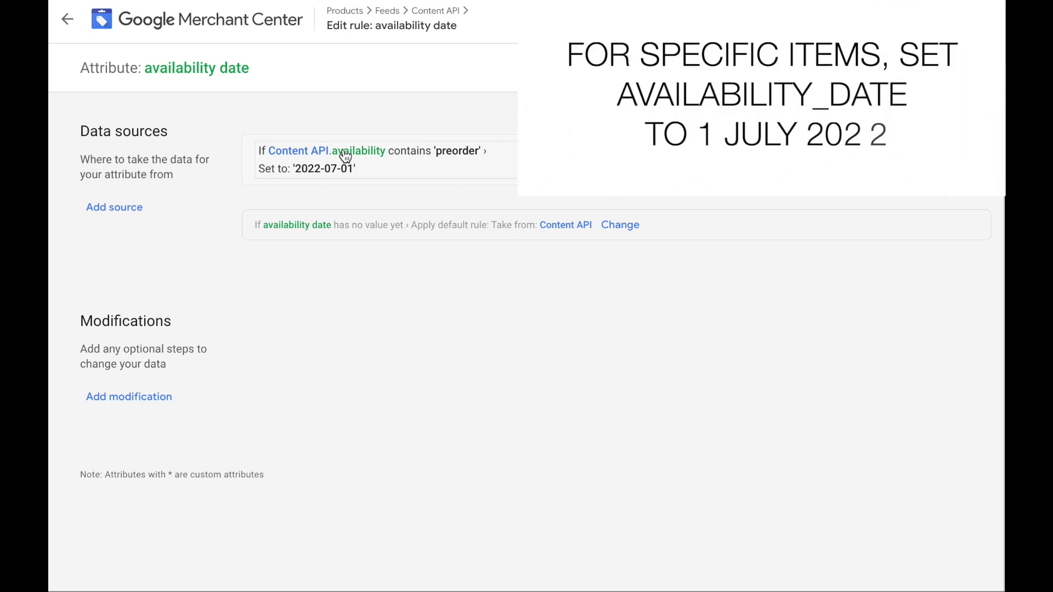
pyautogui.click(344, 154)
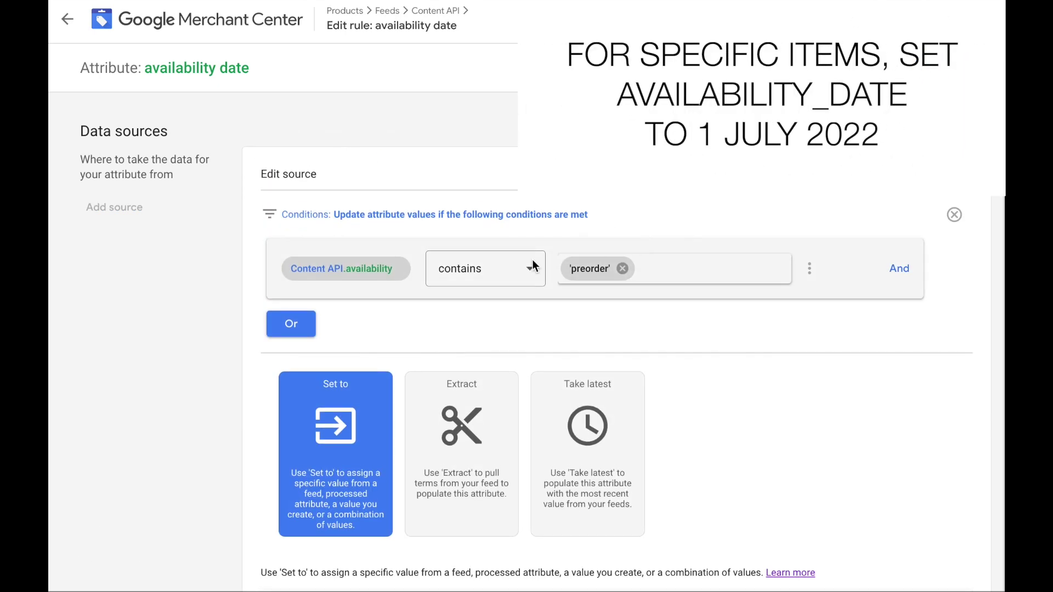
pyautogui.click(623, 268)
pyautogui.click(346, 269)
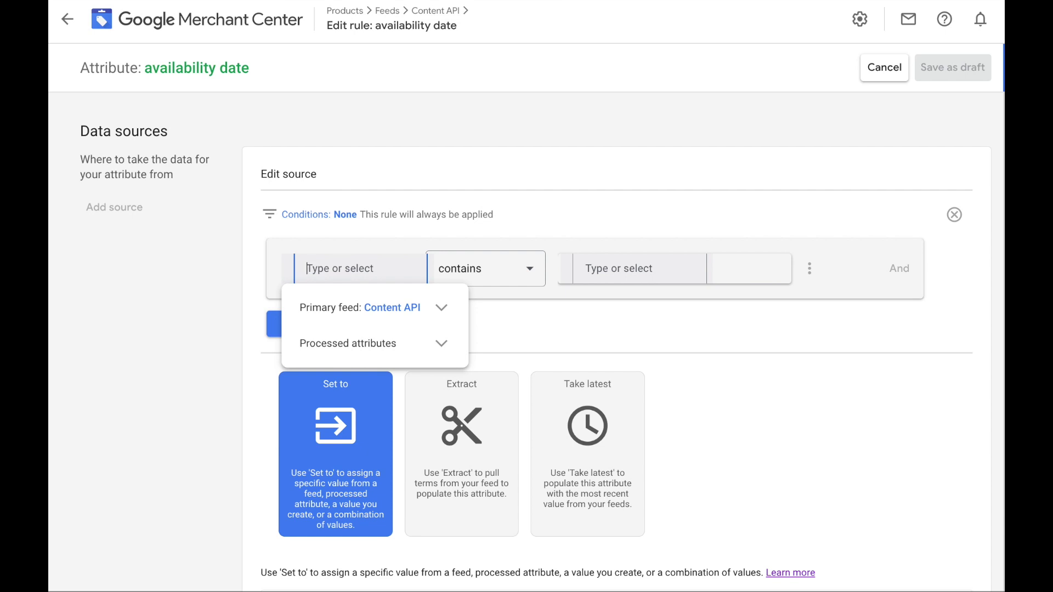
# Change the condition to Content API.id contains '1234567'.
pyautogui.write('ite')
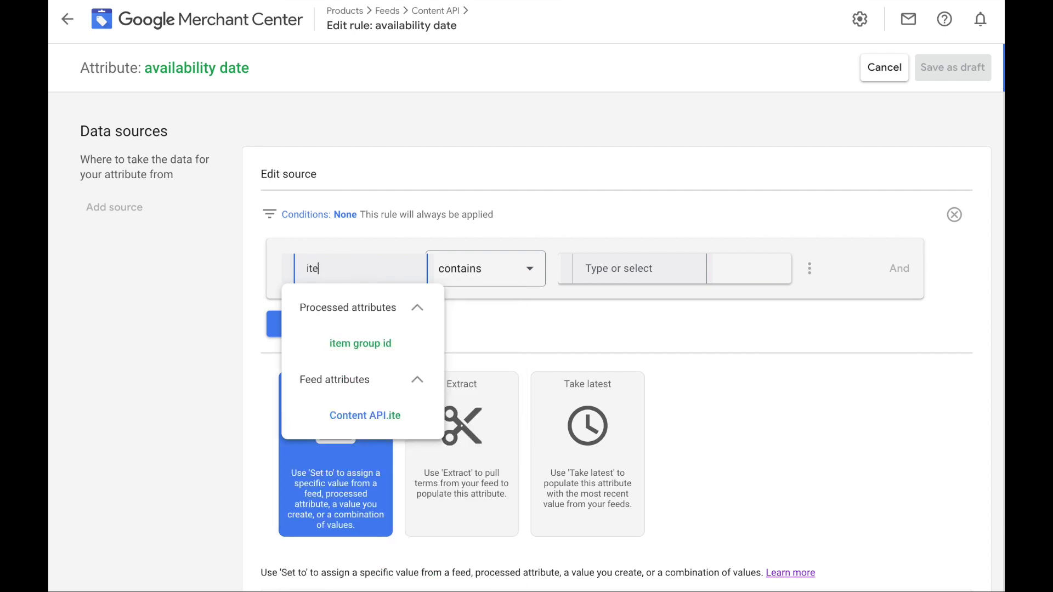
pyautogui.press('BackSpace')
pyautogui.press('BackSpace')
pyautogui.write('d')
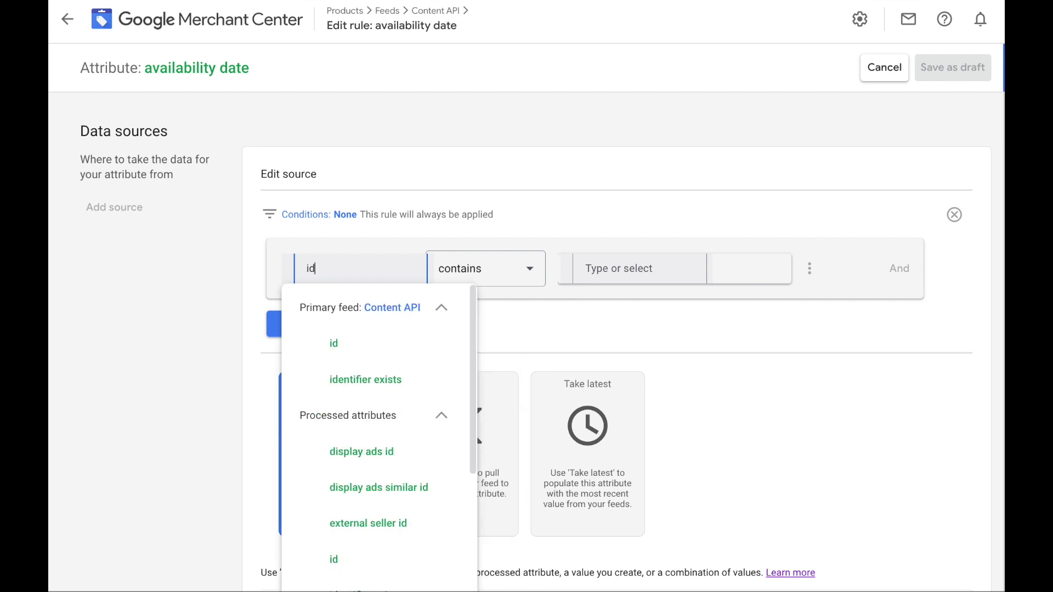
pyautogui.click(369, 349)
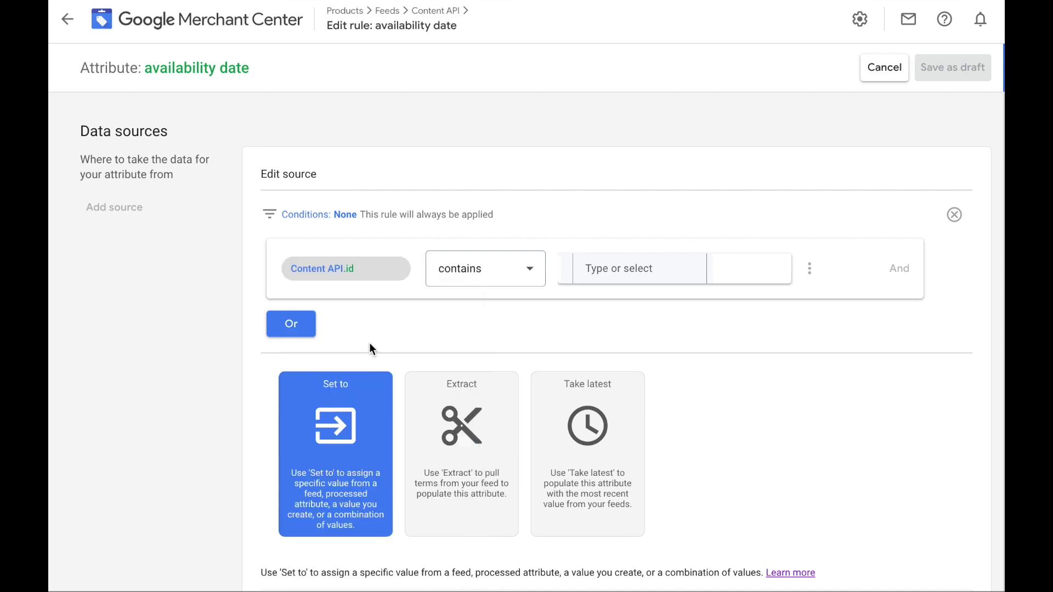
pyautogui.click(629, 264)
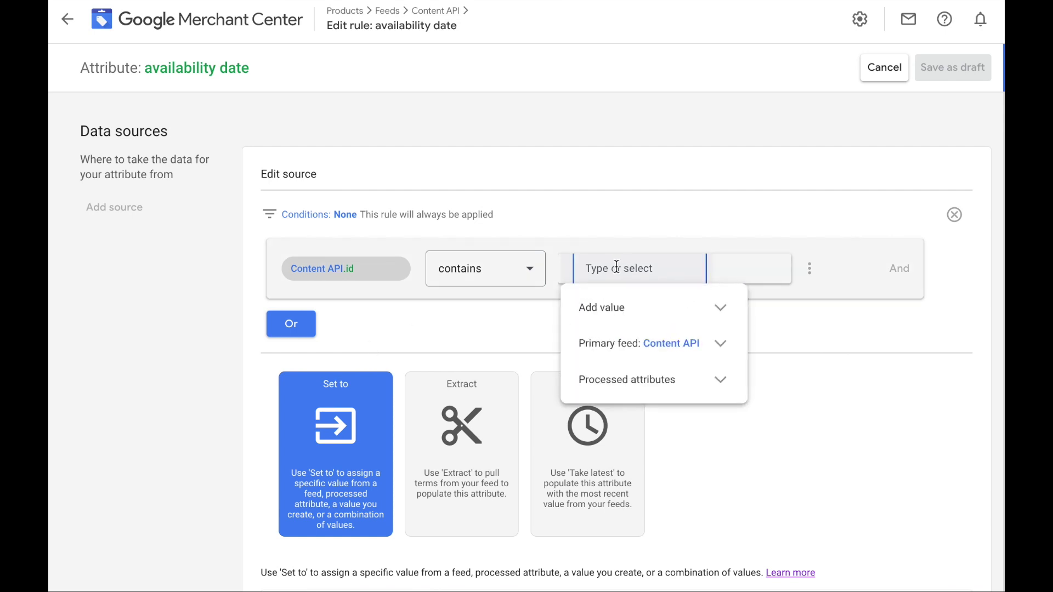
pyautogui.write('1234567')
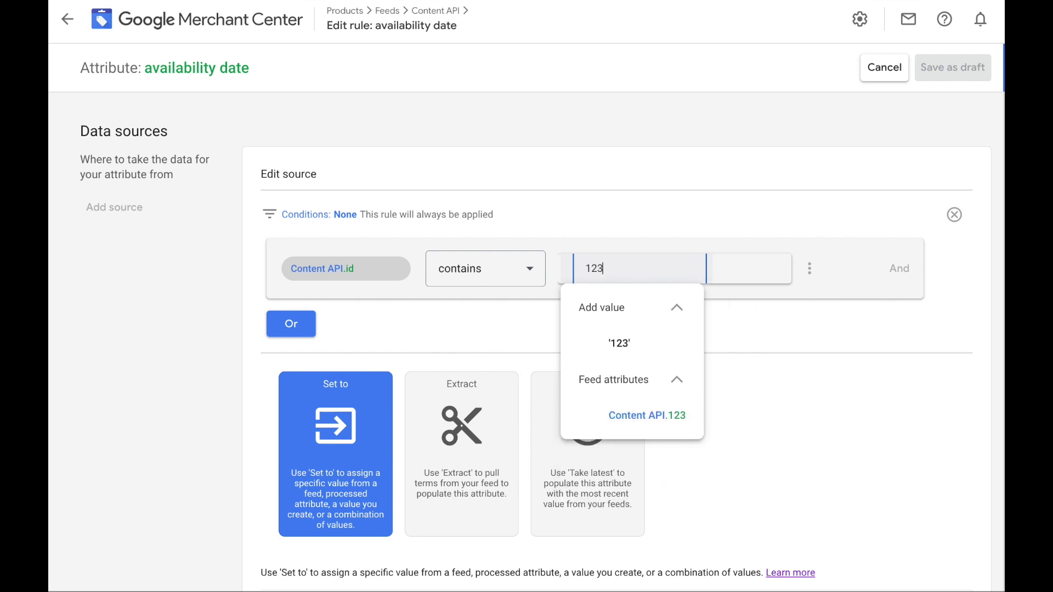
pyautogui.click(656, 353)
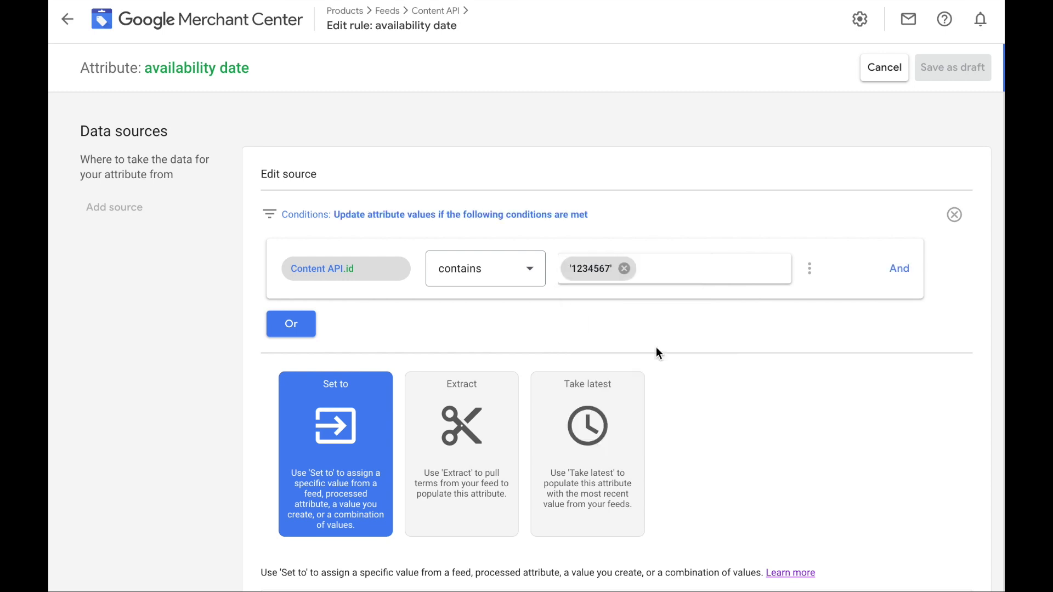
# Confirm the edited source and save the availability date rule as a draft.
pyautogui.scroll(-3, 393, 395)
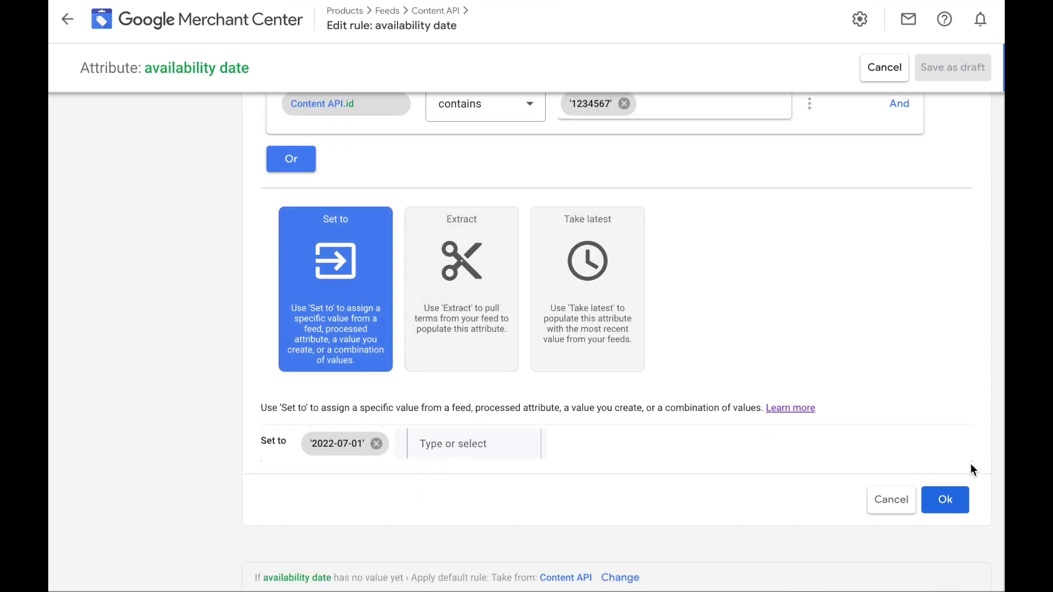
pyautogui.click(946, 498)
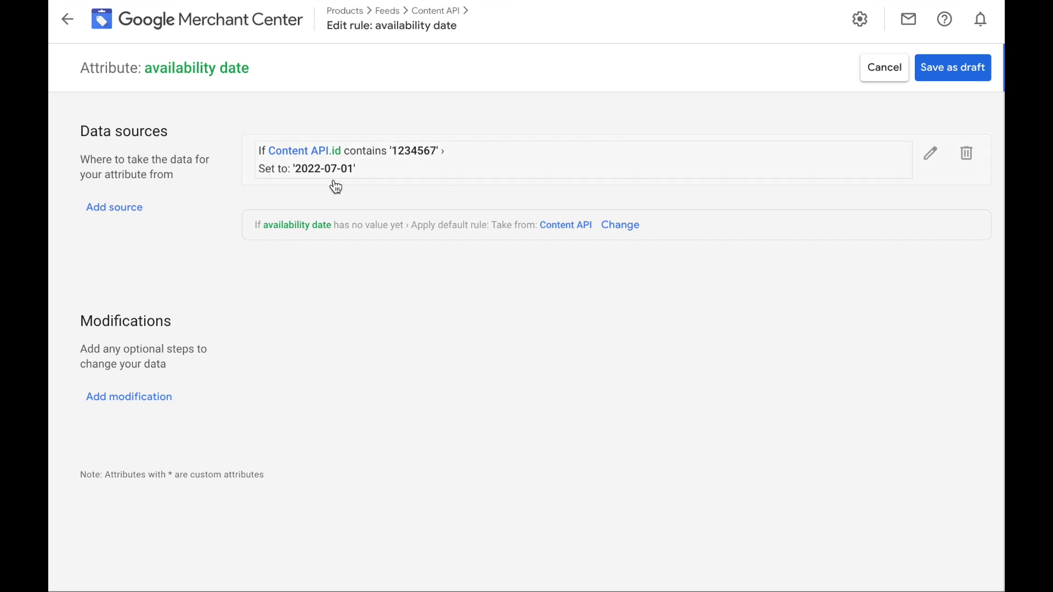
pyautogui.click(974, 81)
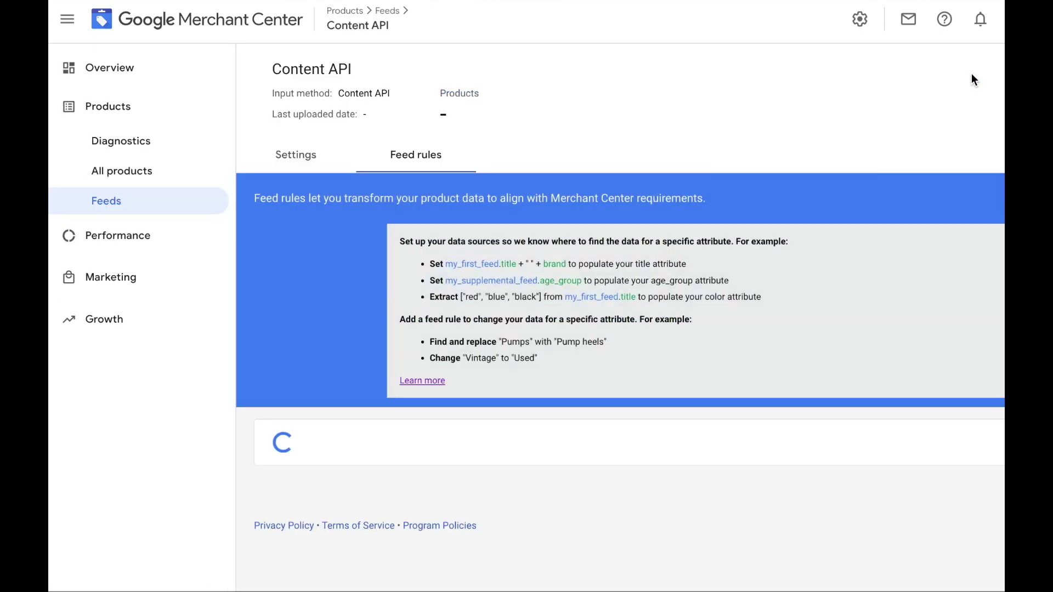
# Scroll the Content API Feed rules page to view the saved draft rule.
pyautogui.scroll(-1, 768, 257)
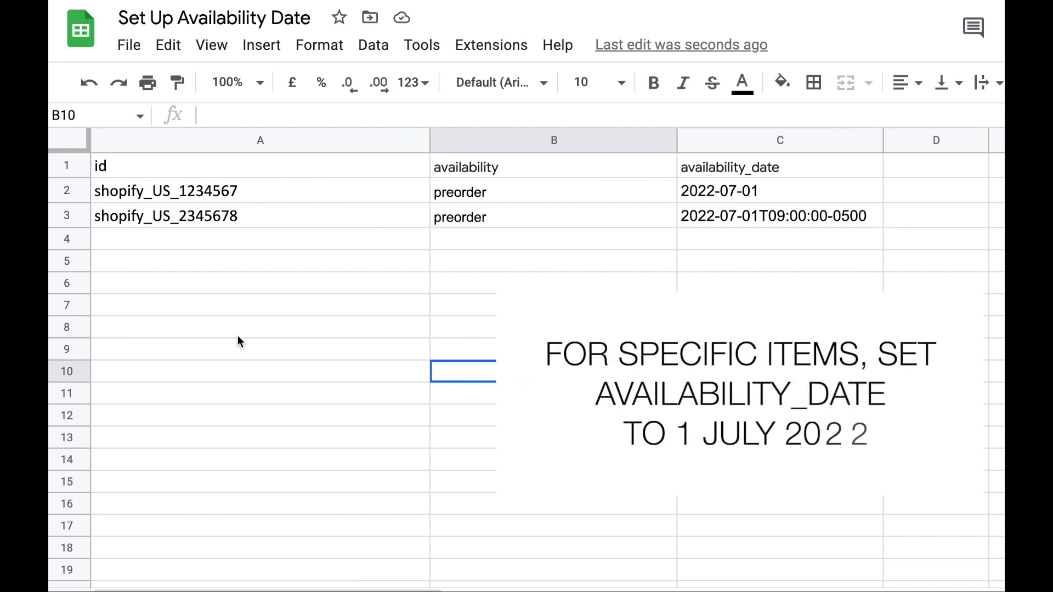
pyautogui.click(221, 171)
pyautogui.click(480, 169)
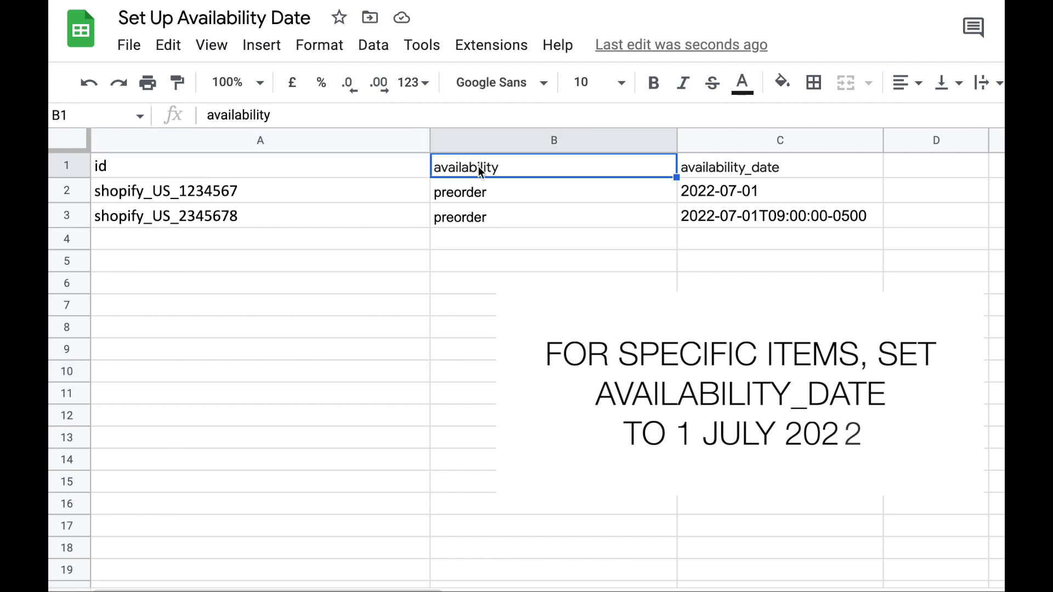
pyautogui.click(728, 169)
pyautogui.click(378, 166)
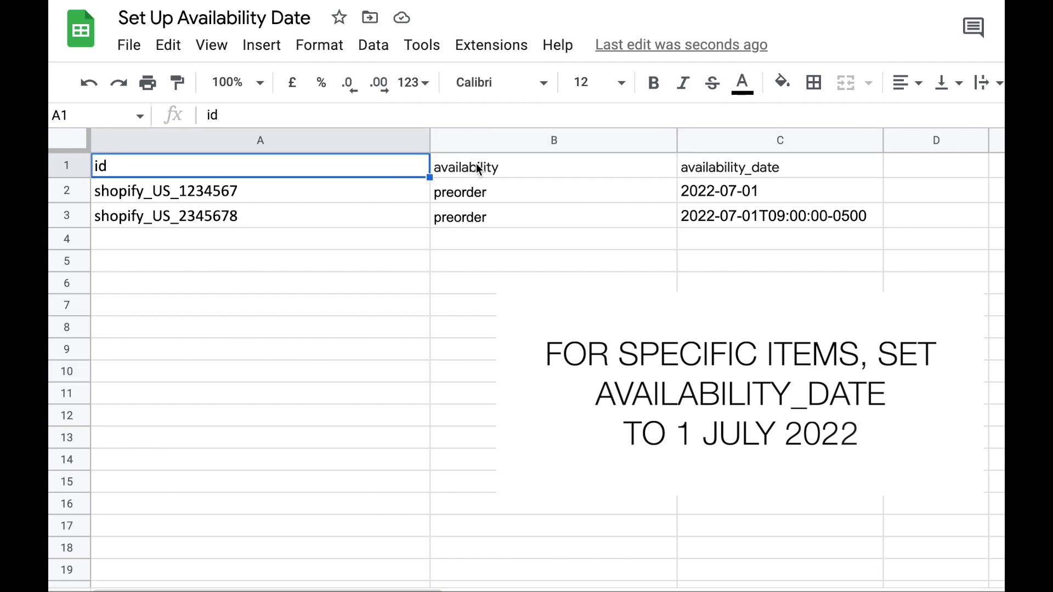
pyautogui.click(483, 167)
pyautogui.click(746, 167)
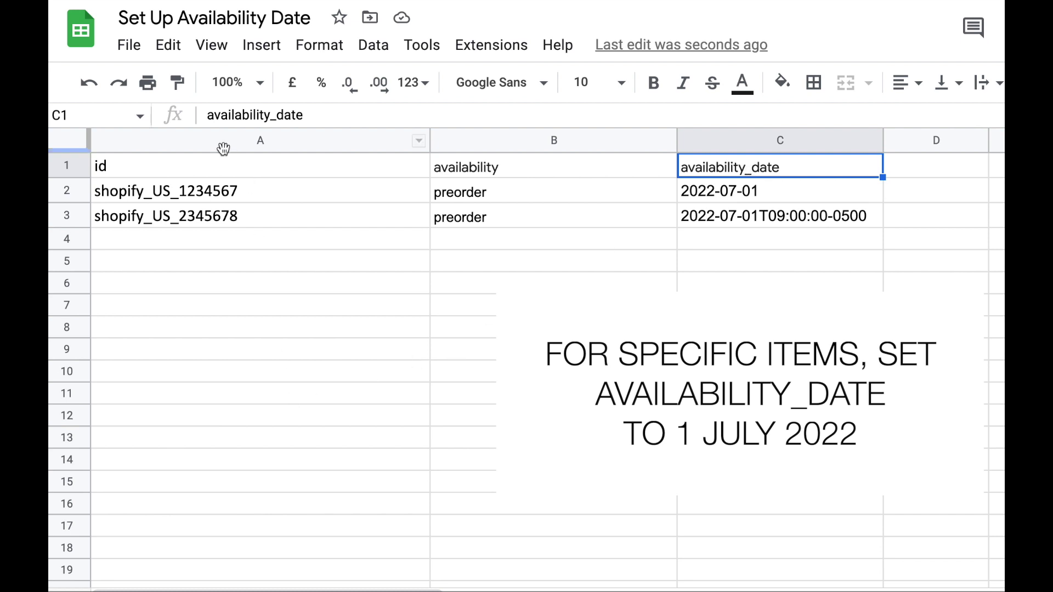
pyautogui.click(205, 170)
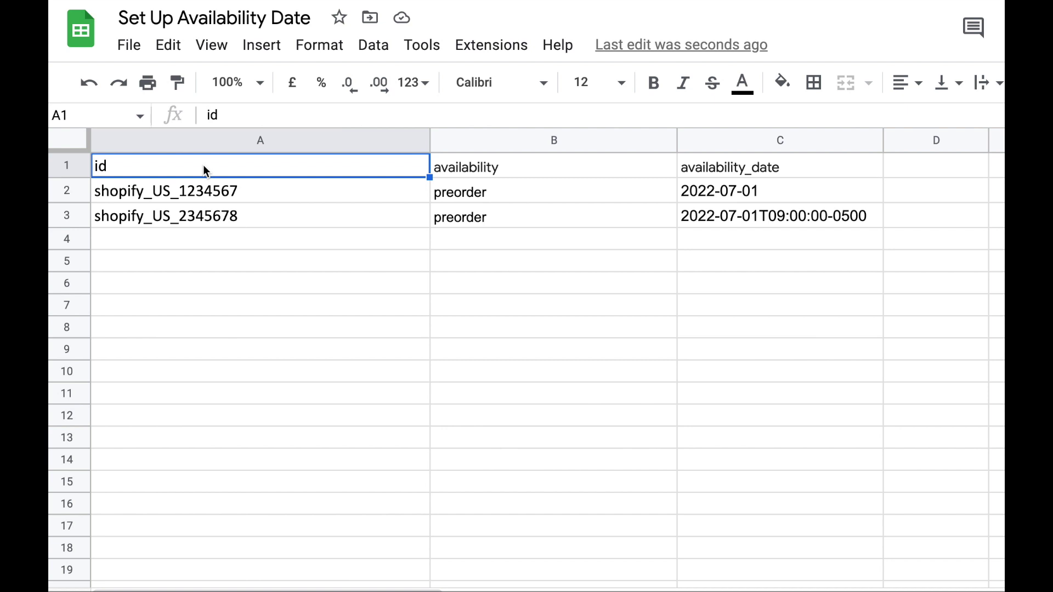
pyautogui.click(266, 197)
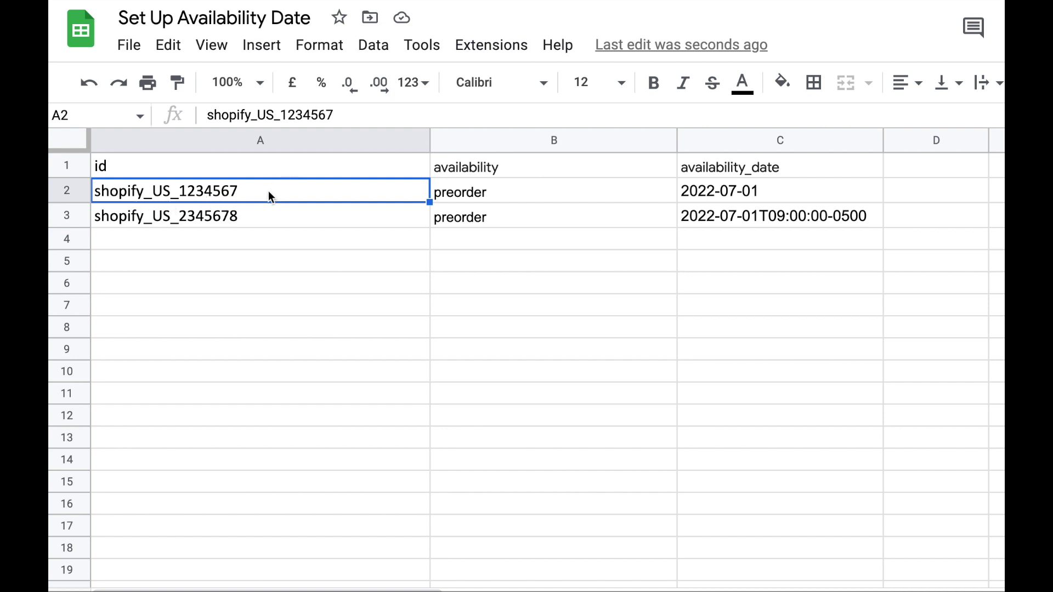
pyautogui.click(256, 222)
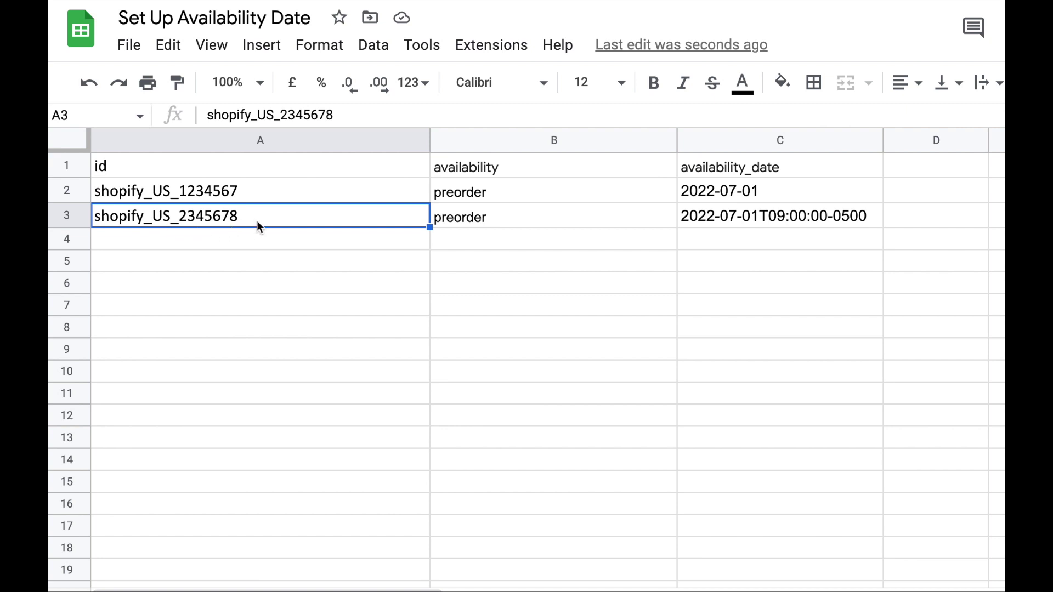
pyautogui.click(485, 193)
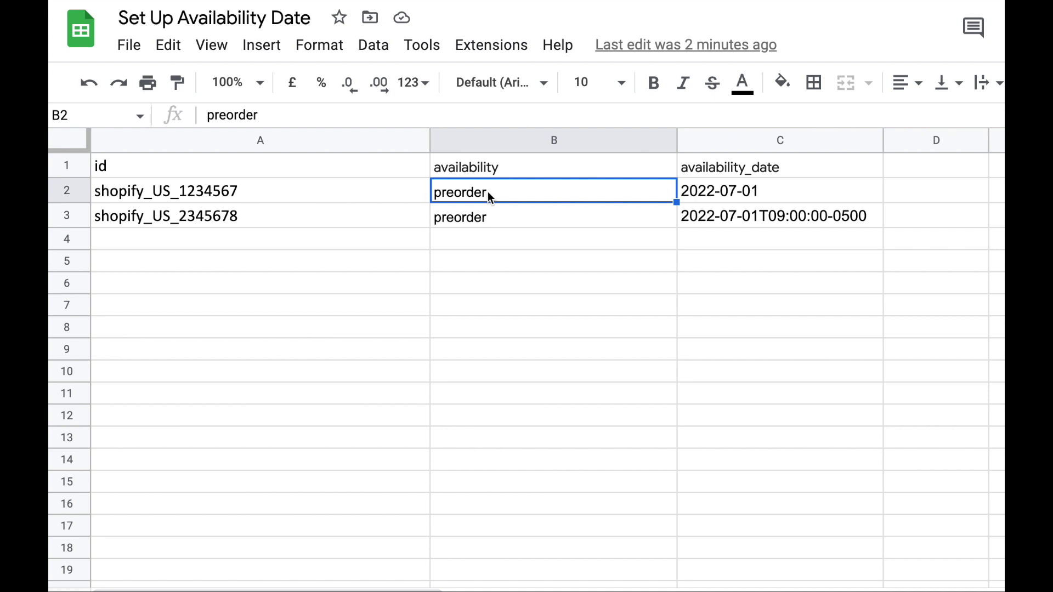
pyautogui.click(784, 166)
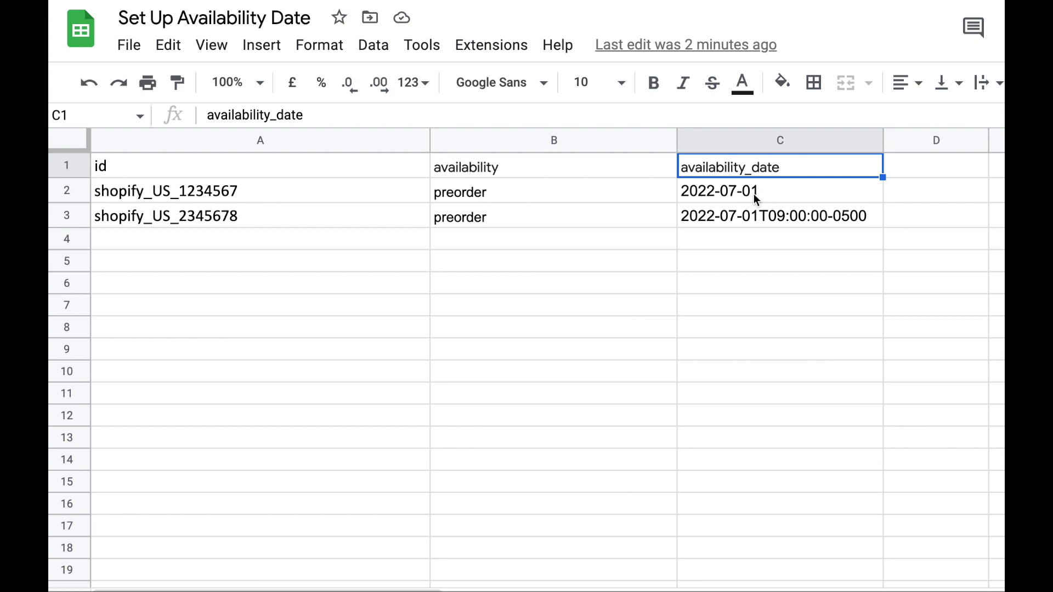
pyautogui.click(812, 193)
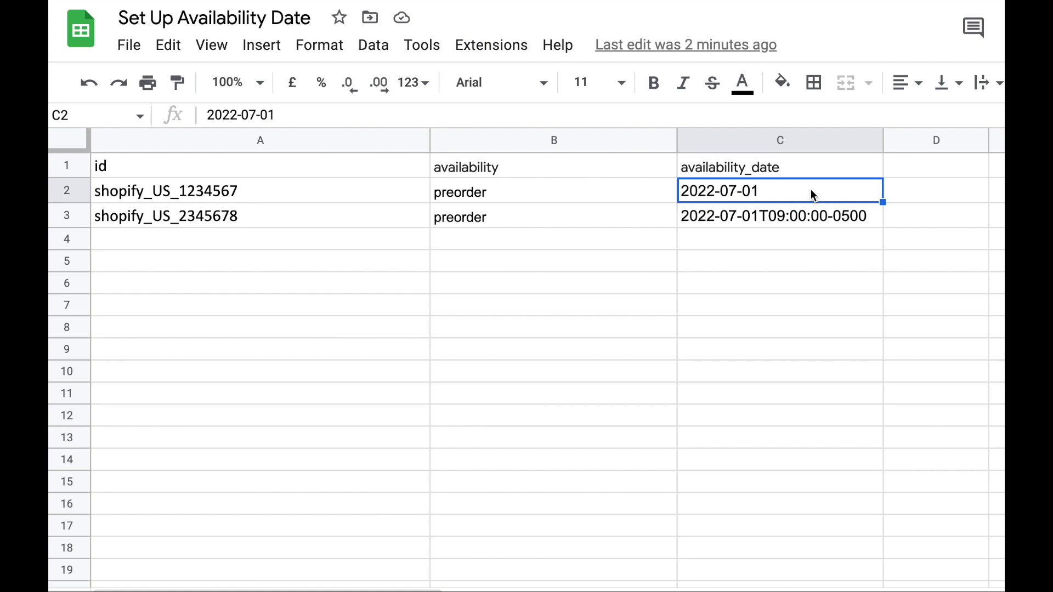
# Change C3's time zone offset from -0500 to +0100, giving 2022-07-01T09:00:00+0100.
pyautogui.click(796, 217)
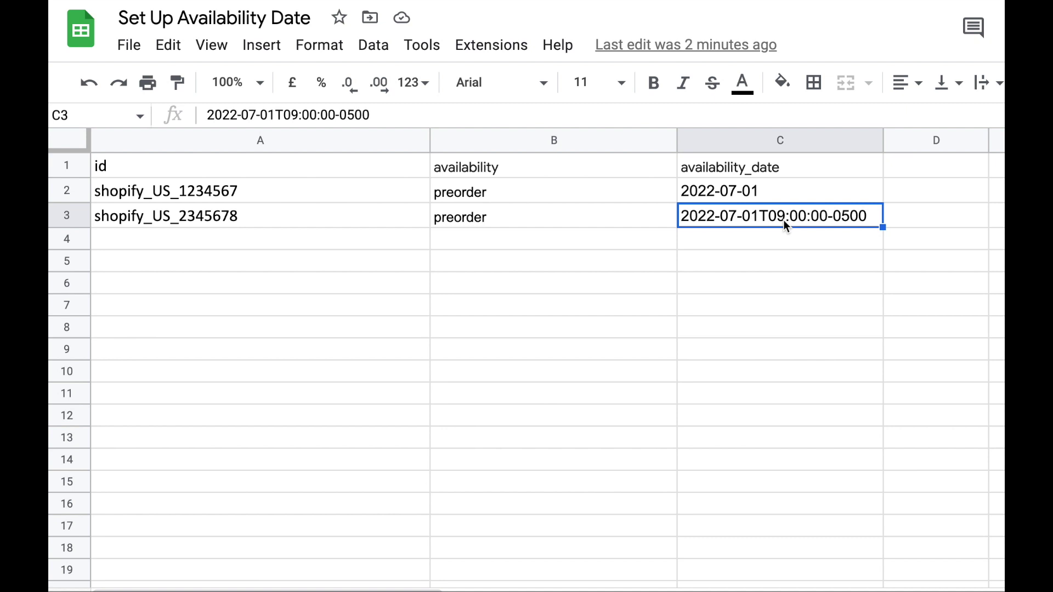
pyautogui.moveTo(299, 115); pyautogui.dragTo(283, 115)
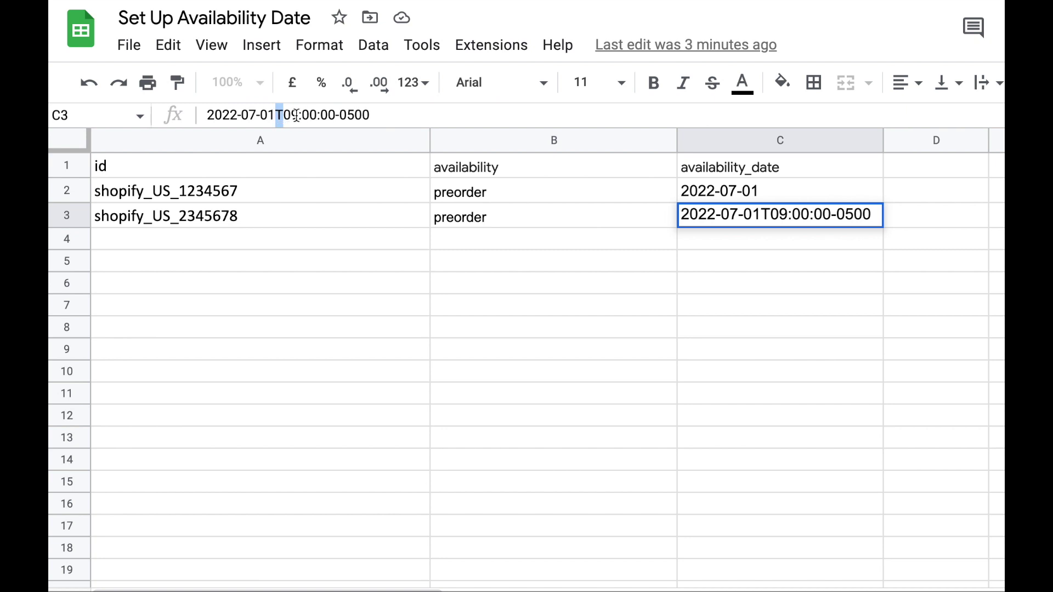
pyautogui.click(335, 115)
pyautogui.moveTo(335, 115); pyautogui.dragTo(283, 115)
pyautogui.moveTo(335, 115); pyautogui.dragTo(380, 115)
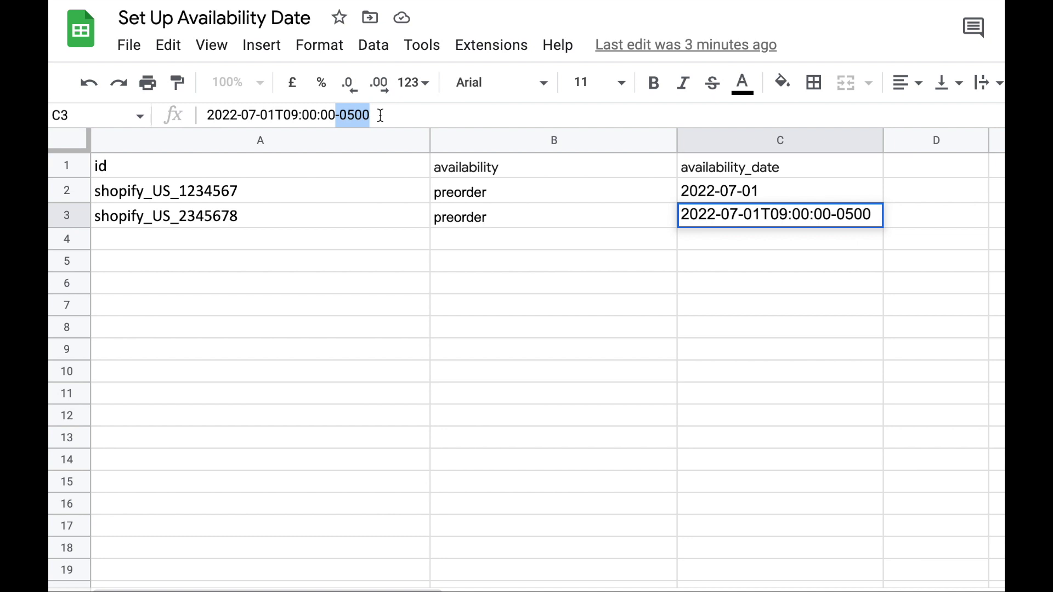
pyautogui.click(339, 115)
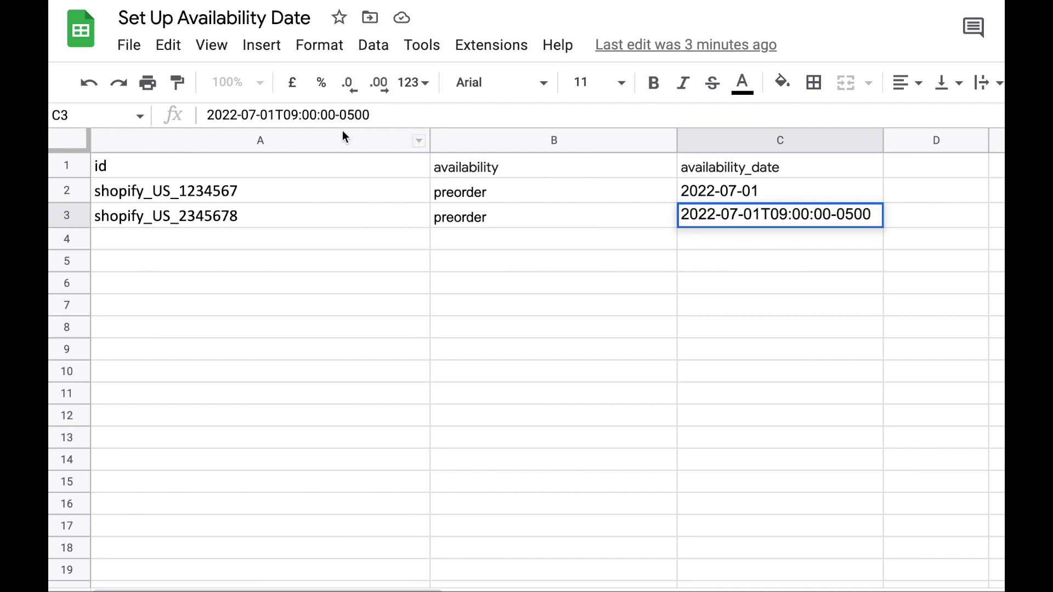
pyautogui.press('BackSpace')
pyautogui.write('+')
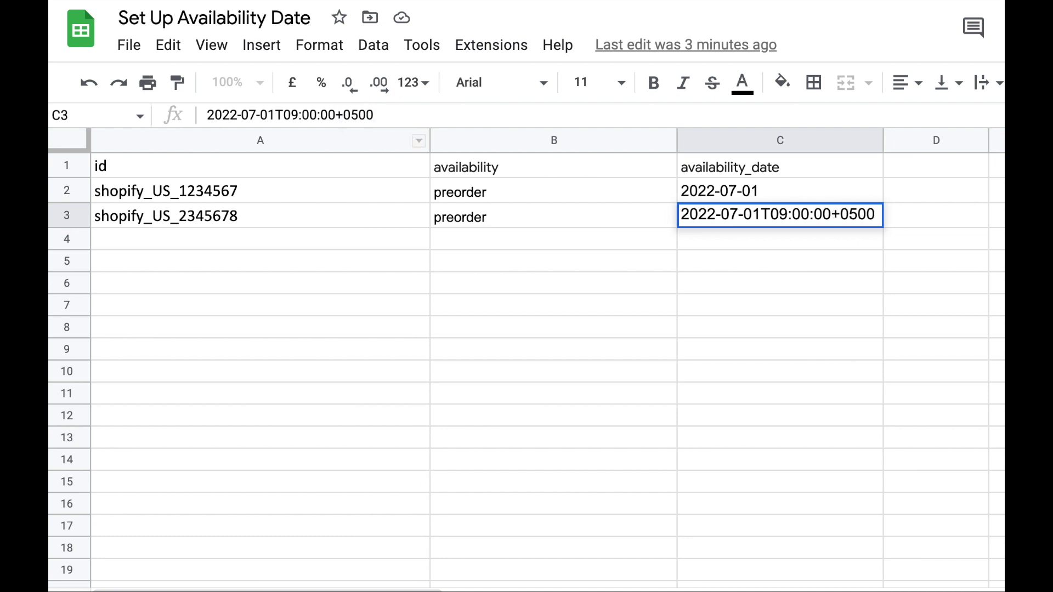
pyautogui.click(359, 116)
pyautogui.press('BackSpace')
pyautogui.write('1')
pyautogui.press('Return')
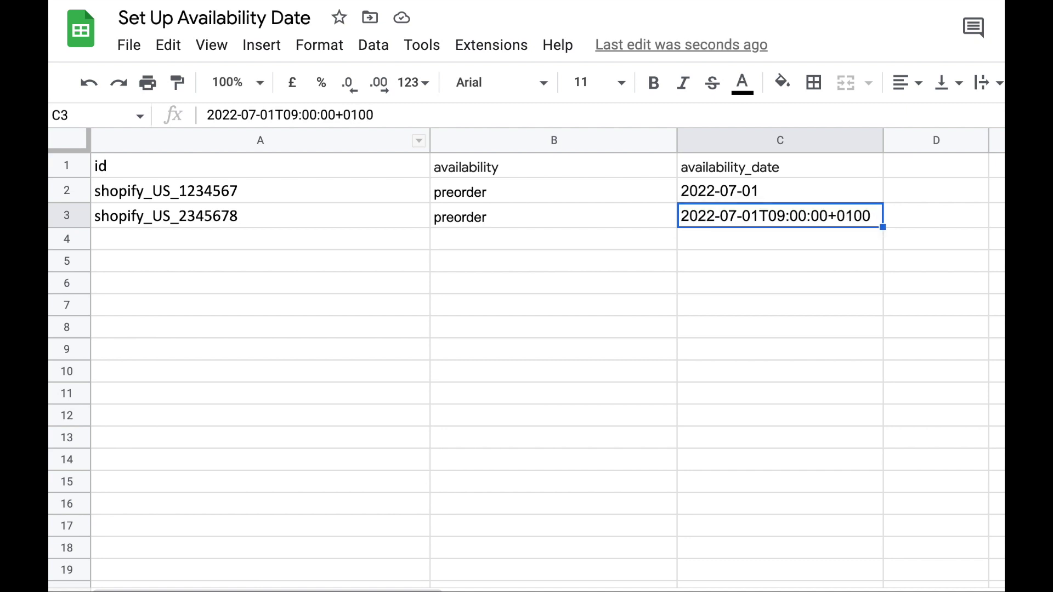
pyautogui.click(723, 189)
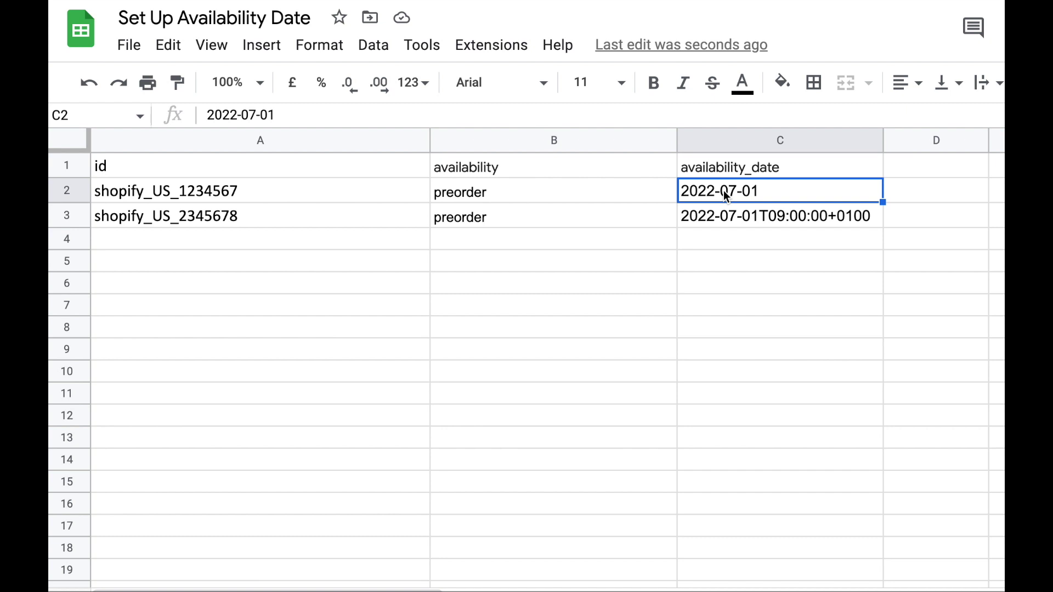
# Change C2's date from 2022-07-01 to 2022-07-02.
pyautogui.click(290, 114)
pyautogui.press('BackSpace')
pyautogui.write('2')
pyautogui.press('Return')
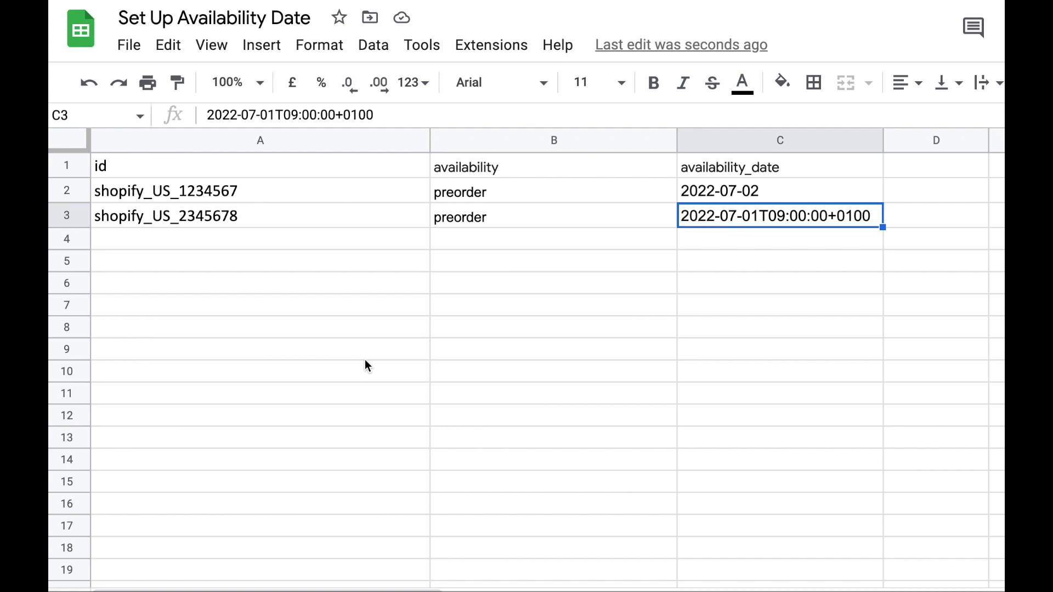
# Look over the File > Download formats and close the menu without downloading.
pyautogui.click(127, 45)
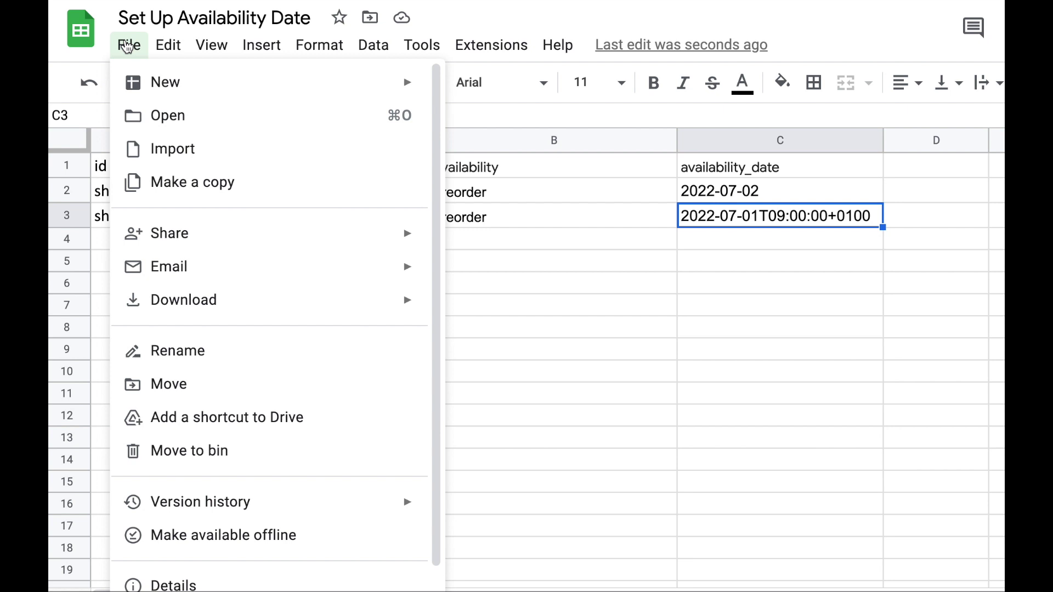
pyautogui.moveTo(216, 320)
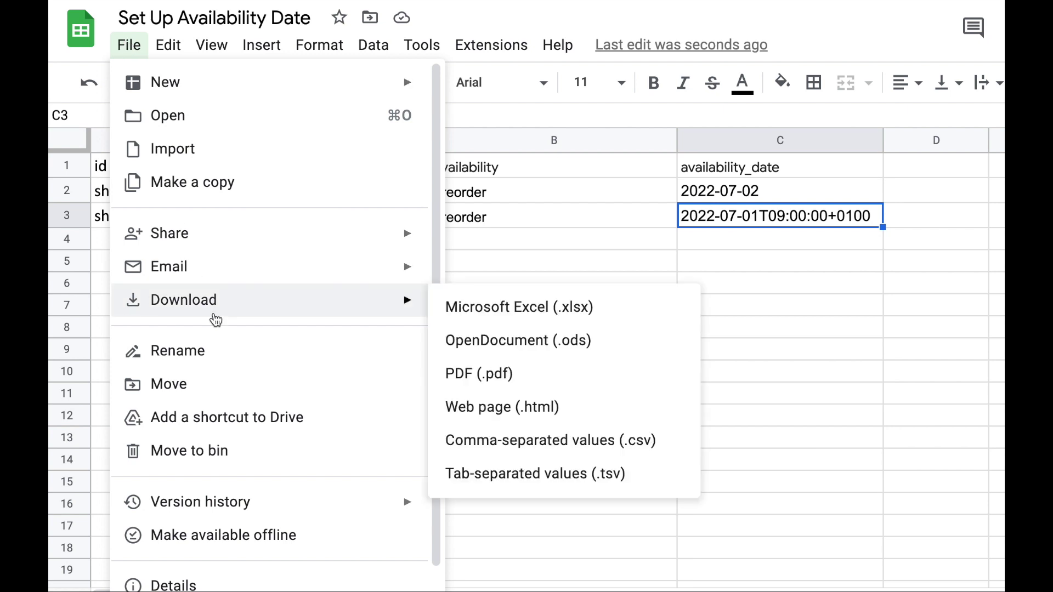
pyautogui.scroll(-2, 216, 320)
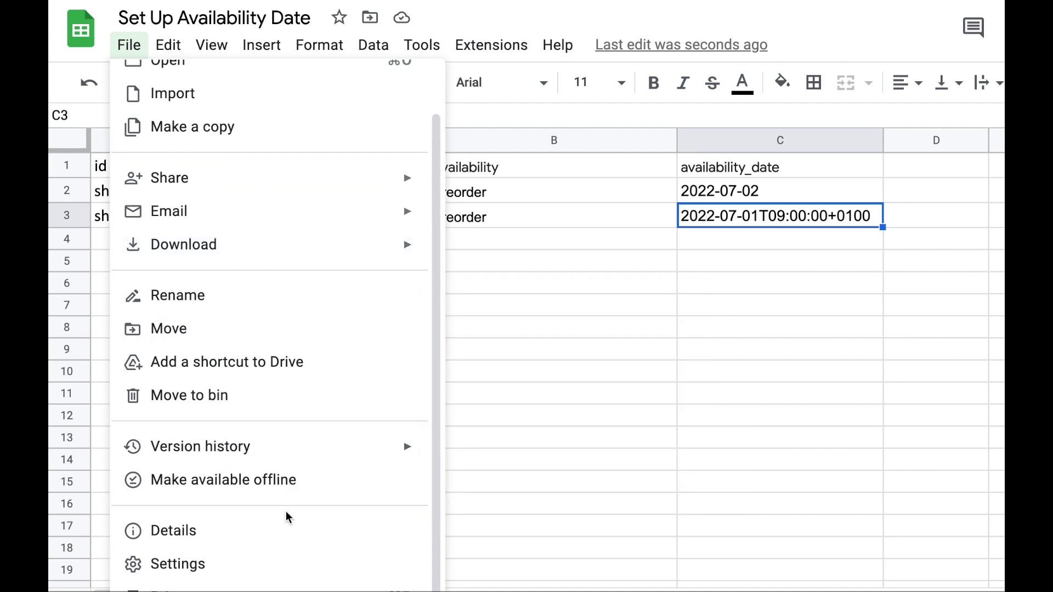
pyautogui.click(641, 360)
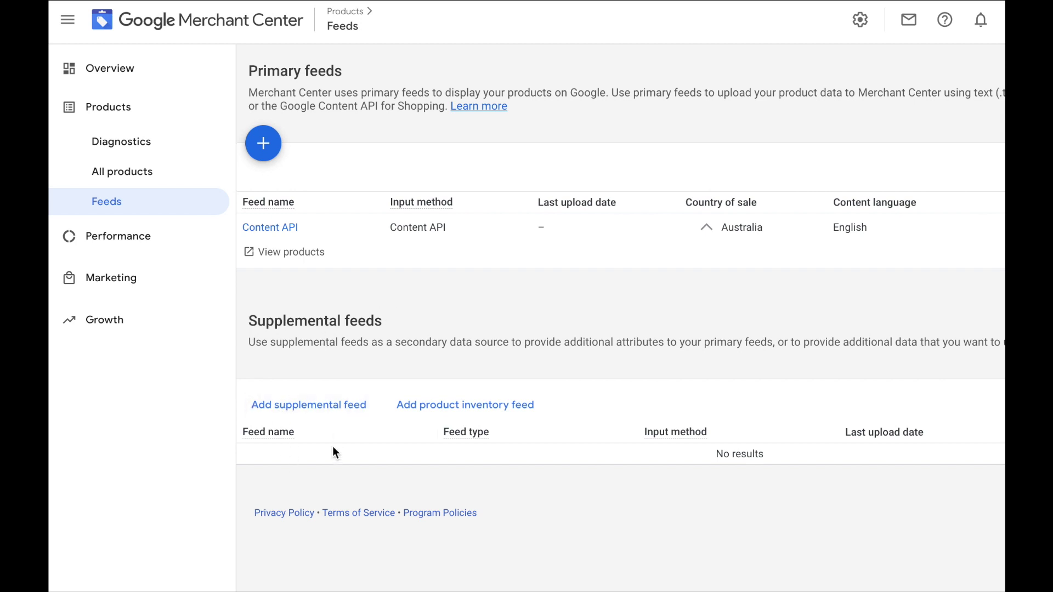
# Add a supplemental feed, trying Upload before settling on Google Sheets as input method.
pyautogui.click(302, 409)
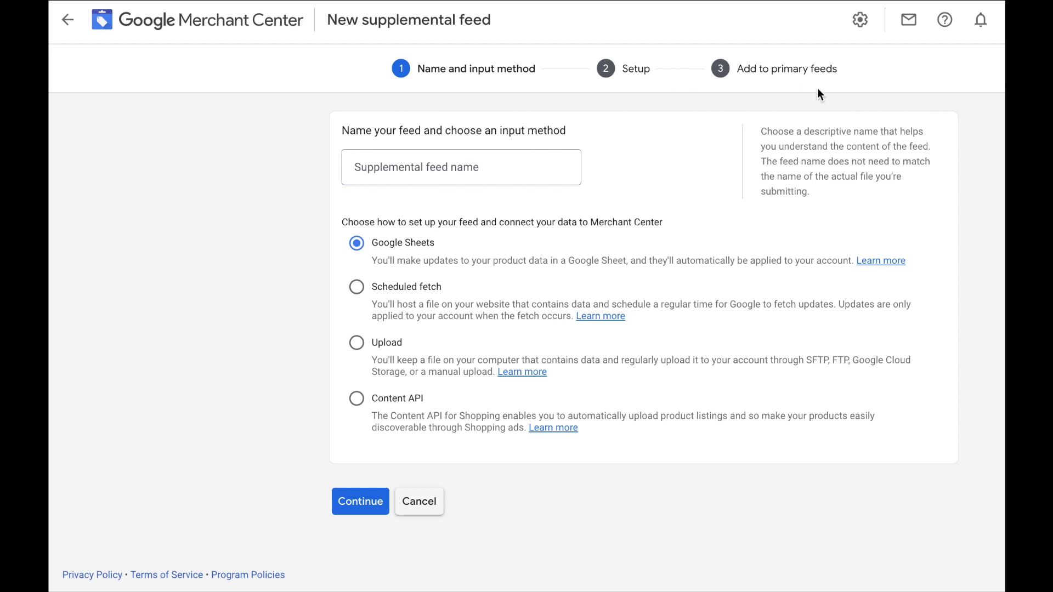
pyautogui.click(412, 172)
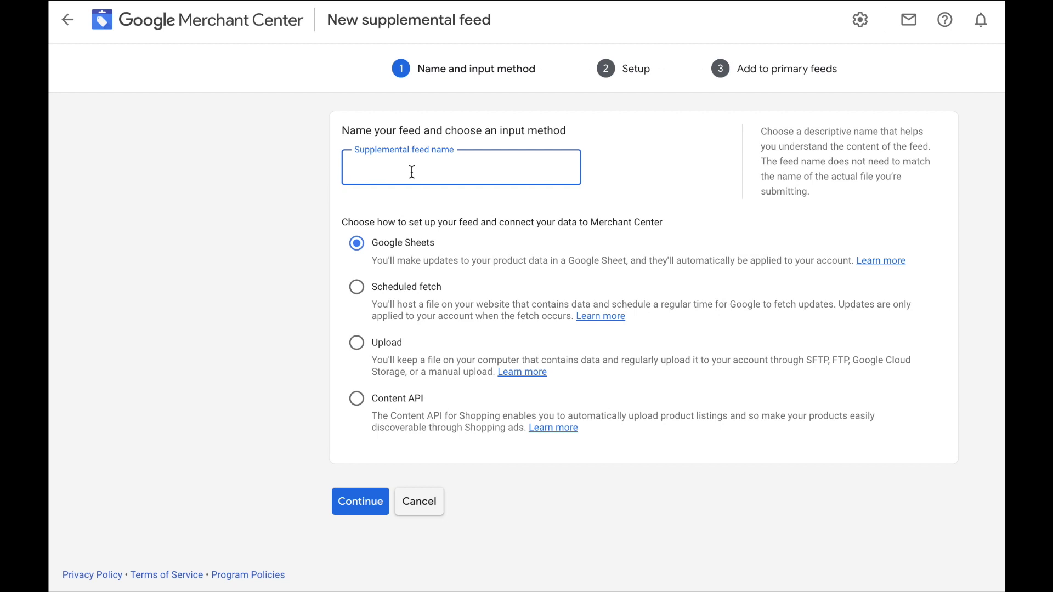
pyautogui.click(358, 346)
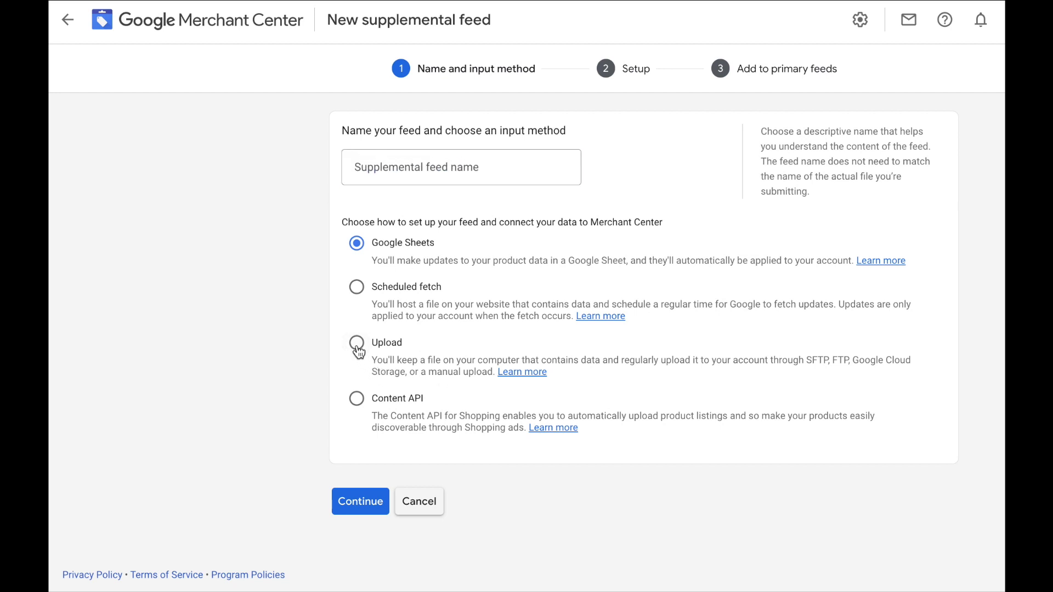
pyautogui.click(357, 249)
pyautogui.click(403, 171)
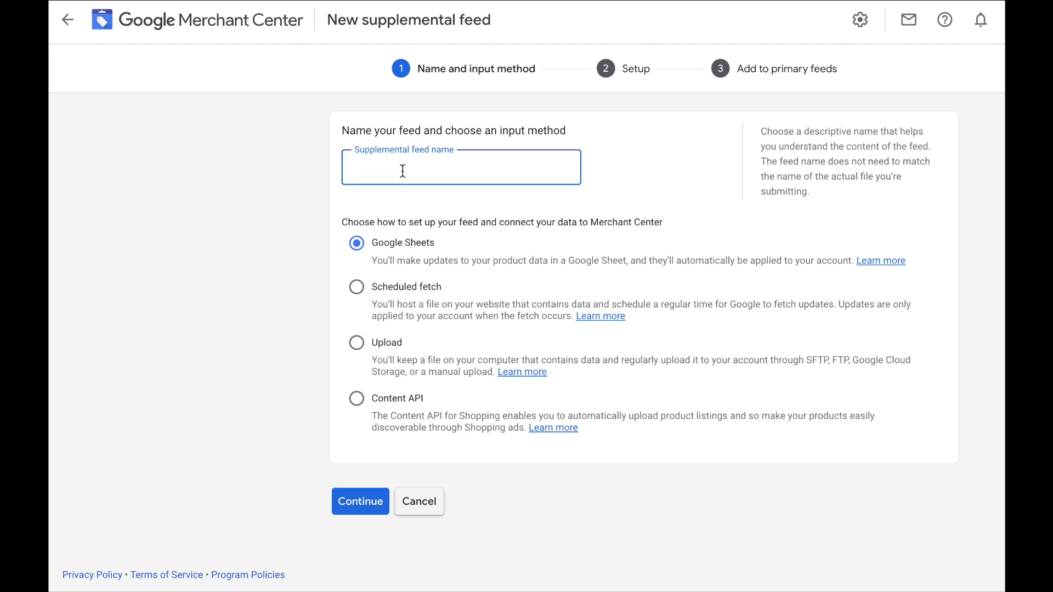
# Name the supplemental feed 'Availability Date', continue, and dismiss the Google sign-in window.
pyautogui.write('Availability Date')
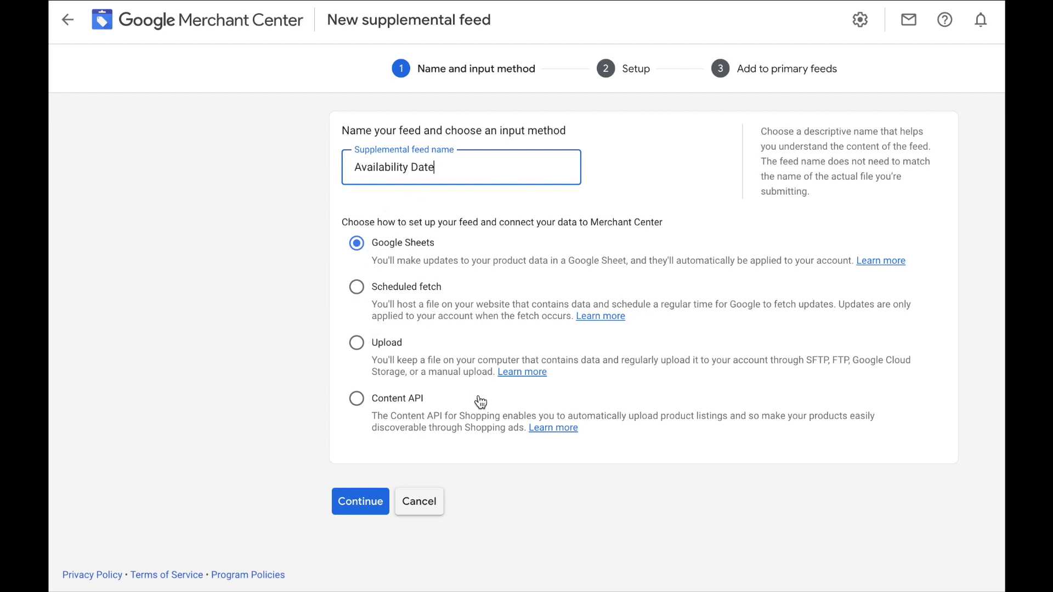
pyautogui.click(357, 504)
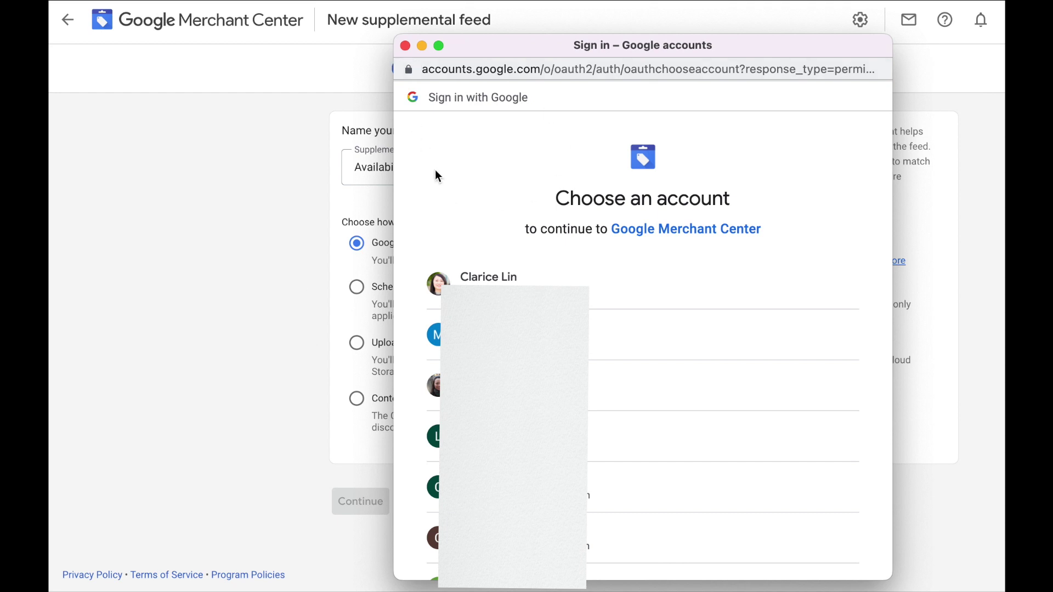
pyautogui.click(406, 46)
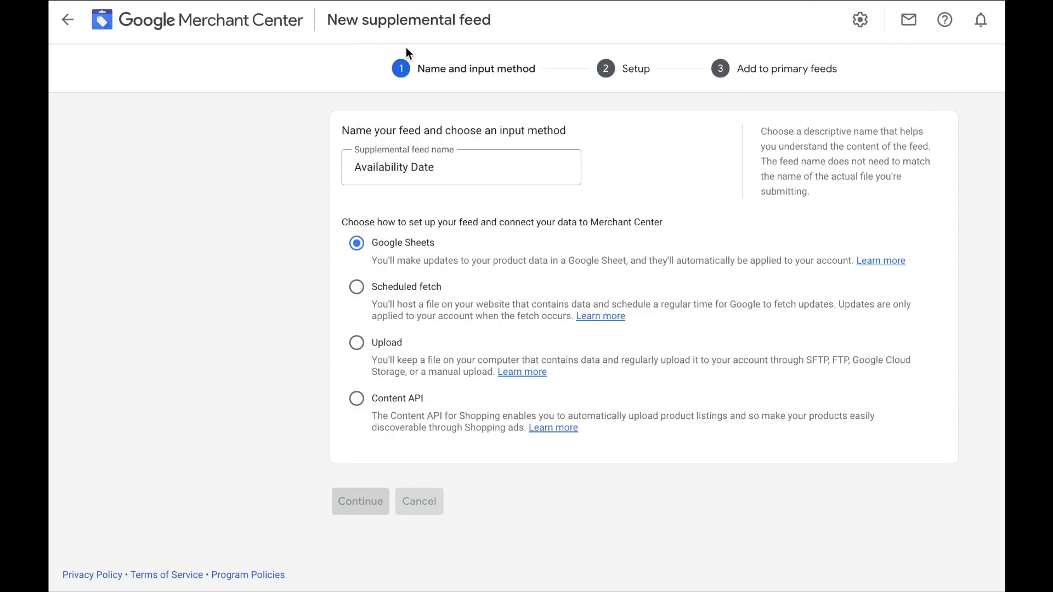